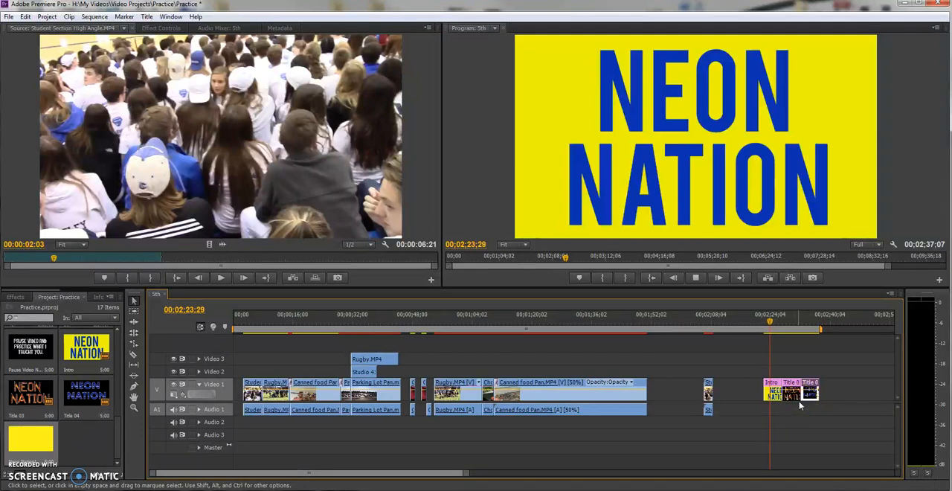
Play through the three NEON NATION title clips on Video 1, pausing to examine each title style.
{"action": "key", "text": "space"}
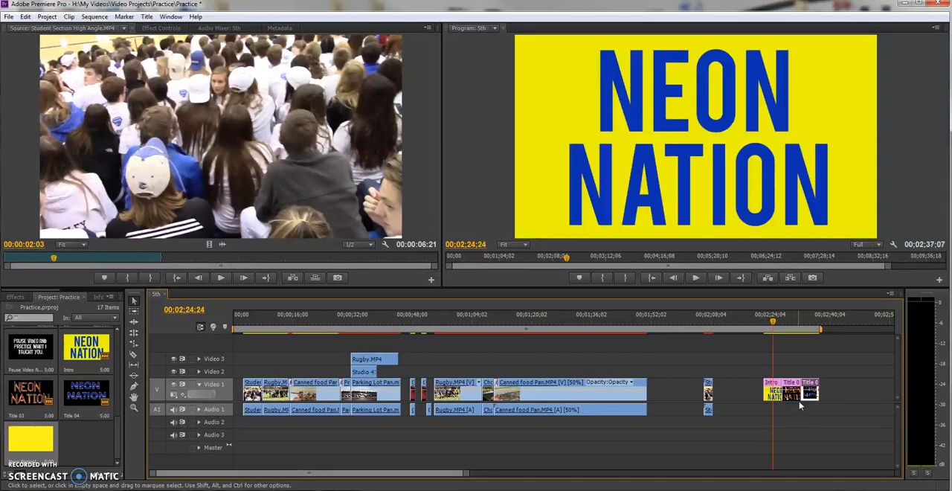
{"action": "key", "text": "space"}
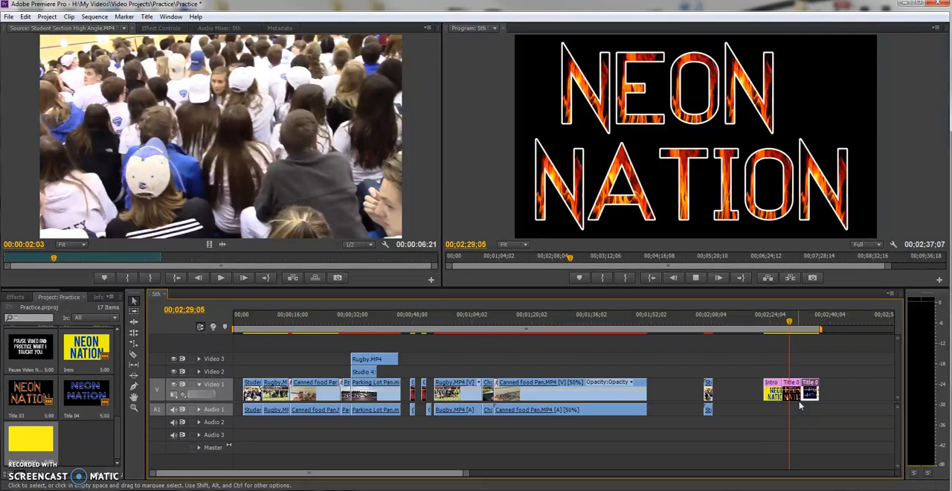
{"action": "key", "text": "space"}
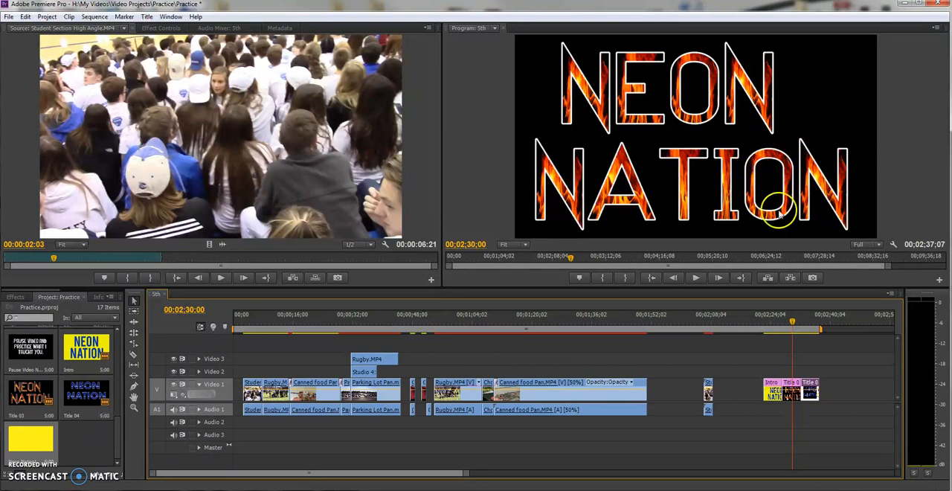
{"action": "key", "text": "space"}
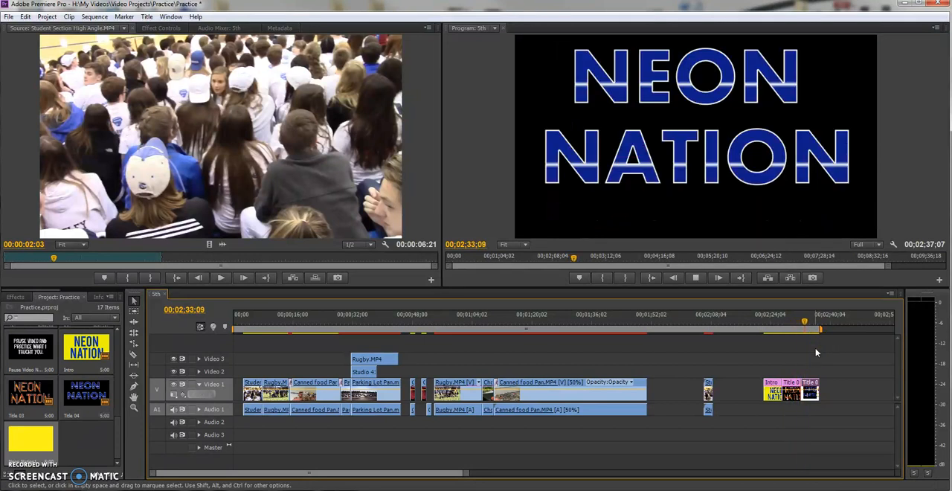
{"action": "key", "text": "space"}
Try the last title clip on Video 2 above the end of the Canned food Pan clip, preview it, and return it to Video 1.
{"action": "left_click_drag", "start_coordinate": [815, 348], "coordinate": [637, 371]}
{"action": "left_click", "coordinate": [634, 319]}
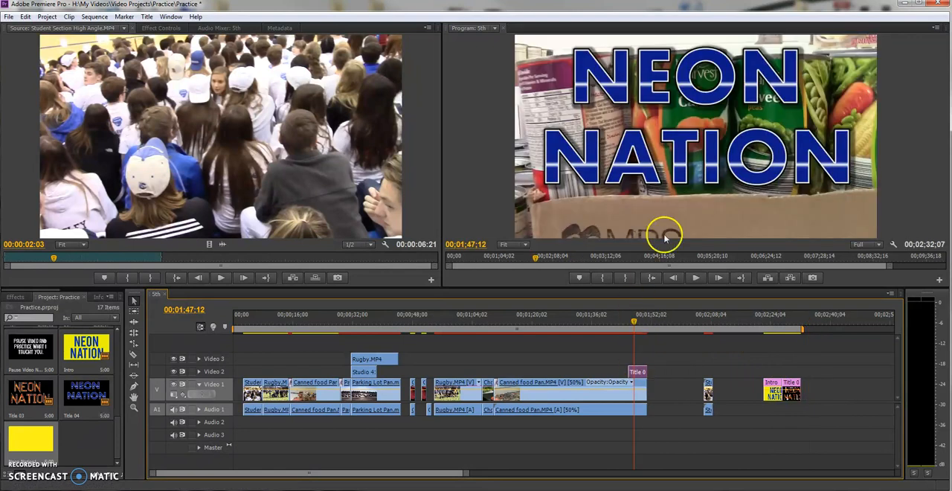
{"action": "key", "text": "space"}
{"action": "key", "text": "space"}
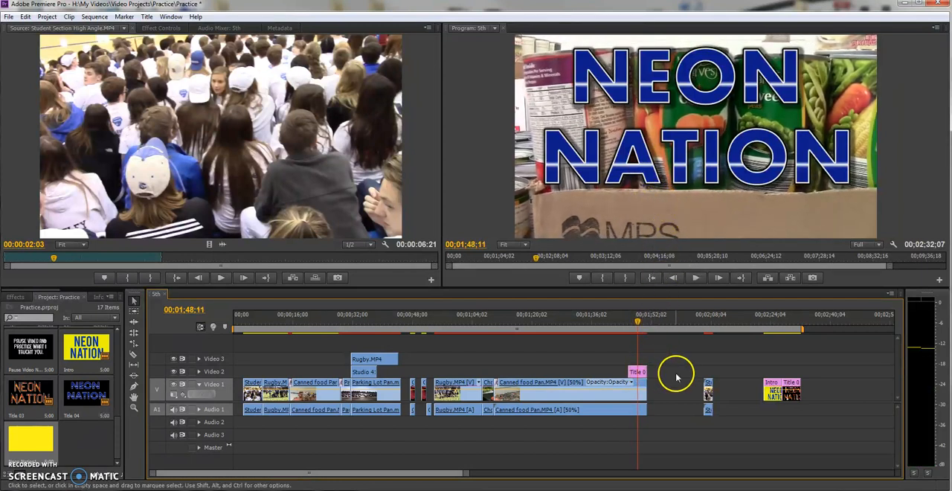
{"action": "left_click_drag", "start_coordinate": [643, 370], "coordinate": [814, 382]}
Create a default still title named Neon Nation 2 with the playhead on the empty gap at 00;02;20;26.
{"action": "left_click", "coordinate": [759, 323]}
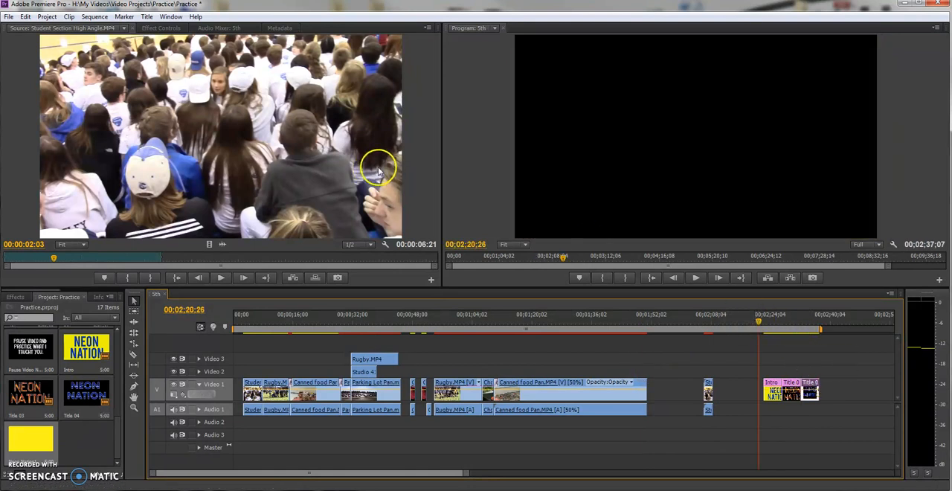
{"action": "left_click", "coordinate": [148, 17]}
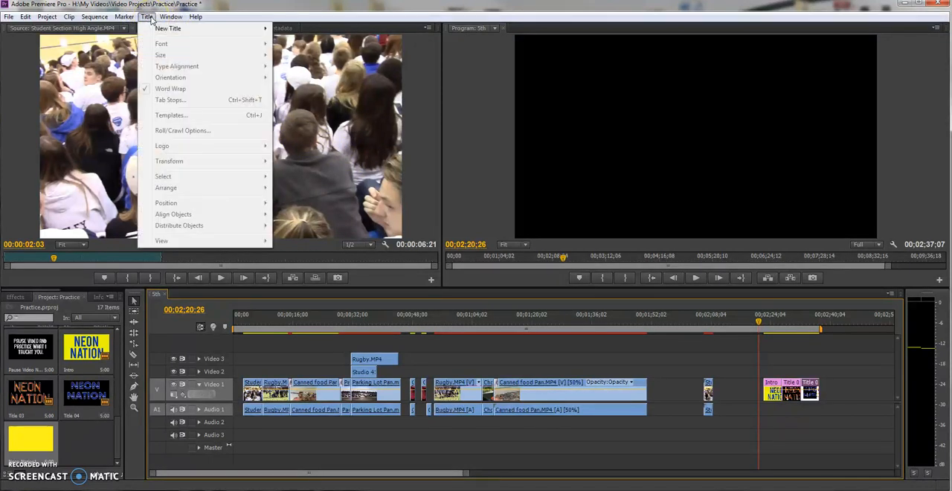
{"action": "mouse_move", "coordinate": [157, 31]}
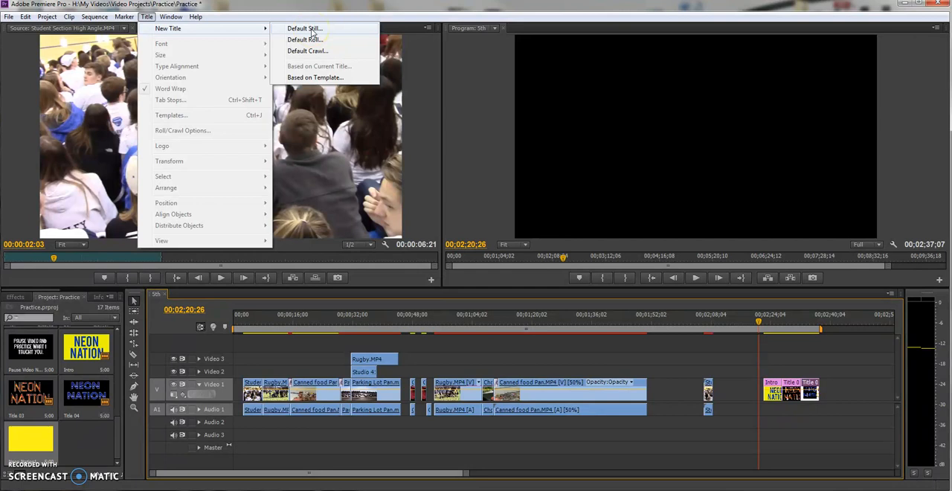
{"action": "left_click", "coordinate": [307, 28]}
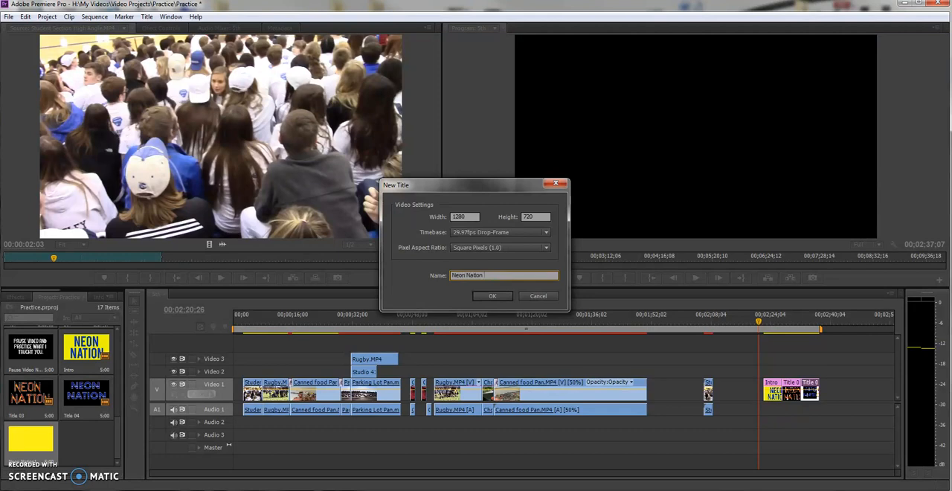
{"action": "key", "text": "Return"}
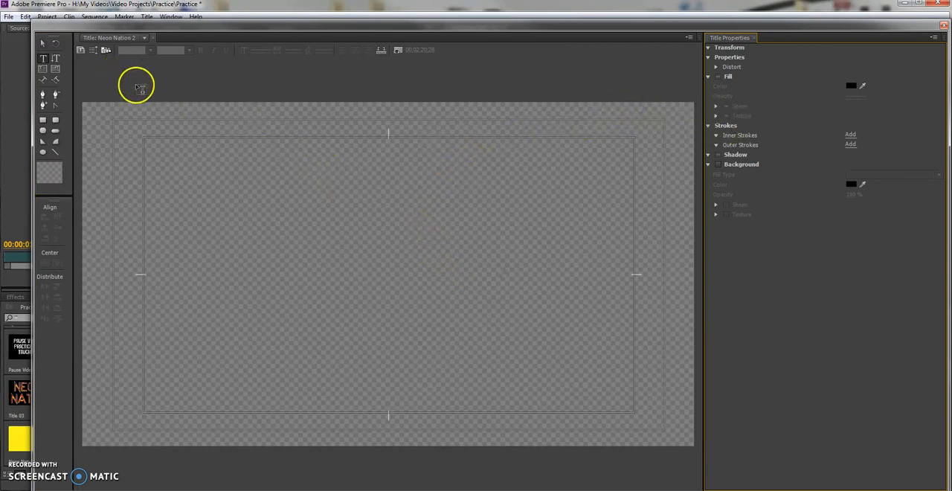
{"action": "left_click", "coordinate": [44, 45]}
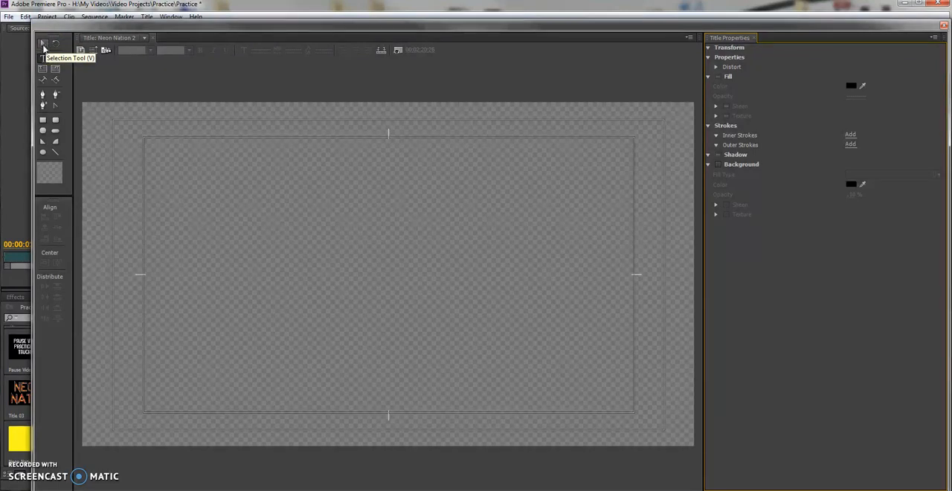
{"action": "left_click", "coordinate": [45, 45]}
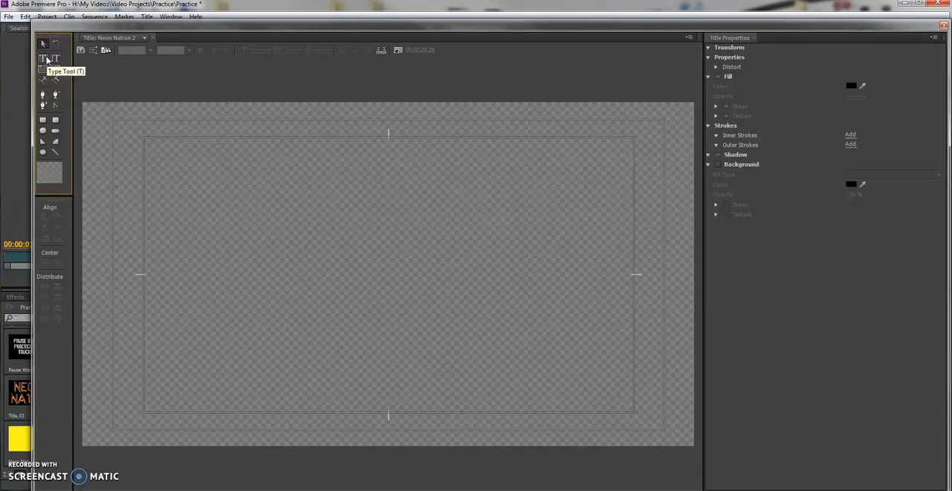
{"action": "left_click", "coordinate": [56, 59]}
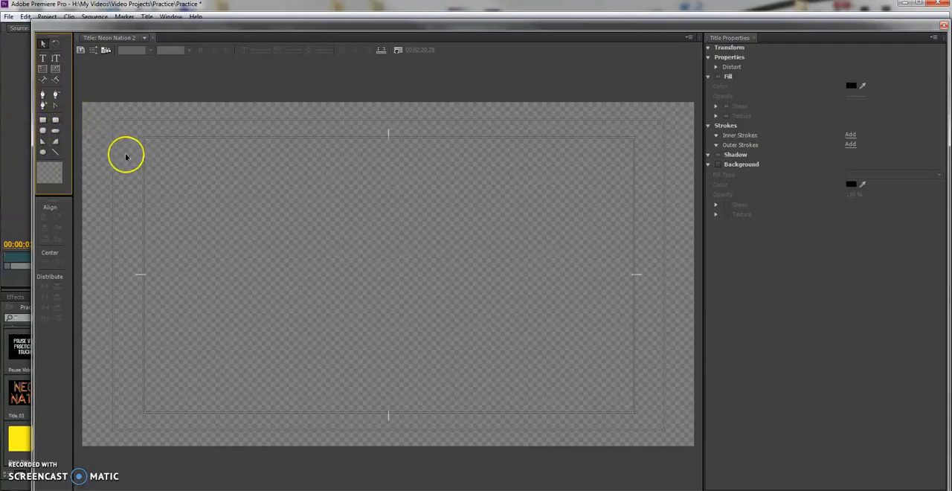
Draw a rectangle about 1302 by 756 that covers the whole title canvas.
{"action": "left_click", "coordinate": [44, 121]}
{"action": "left_click", "coordinate": [78, 95]}
{"action": "mouse_move", "coordinate": [90, 108]}
{"action": "left_mouse_down"}
{"action": "mouse_move", "coordinate": [323, 211]}
{"action": "mouse_move", "coordinate": [691, 442]}
{"action": "mouse_move", "coordinate": [697, 455]}
{"action": "left_mouse_up"}
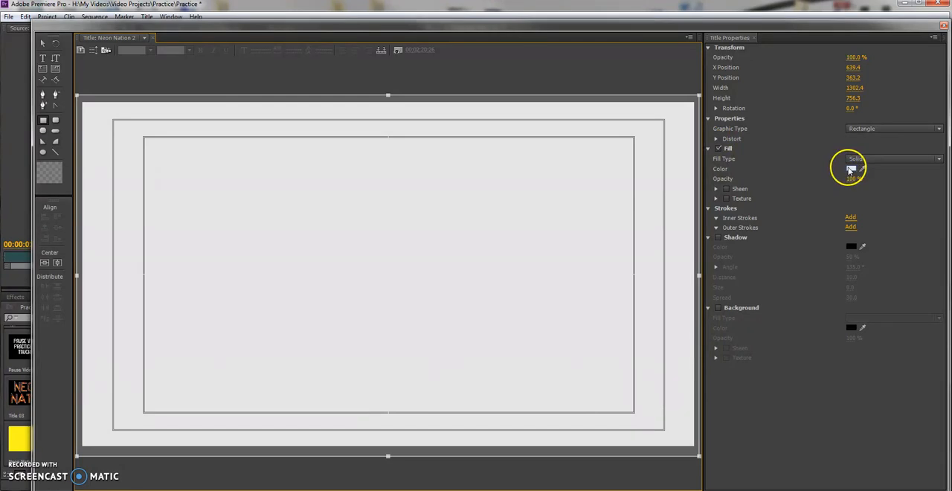
Set the rectangle's fill color to bright yellow F0F900 and deselect it.
{"action": "left_click", "coordinate": [851, 170]}
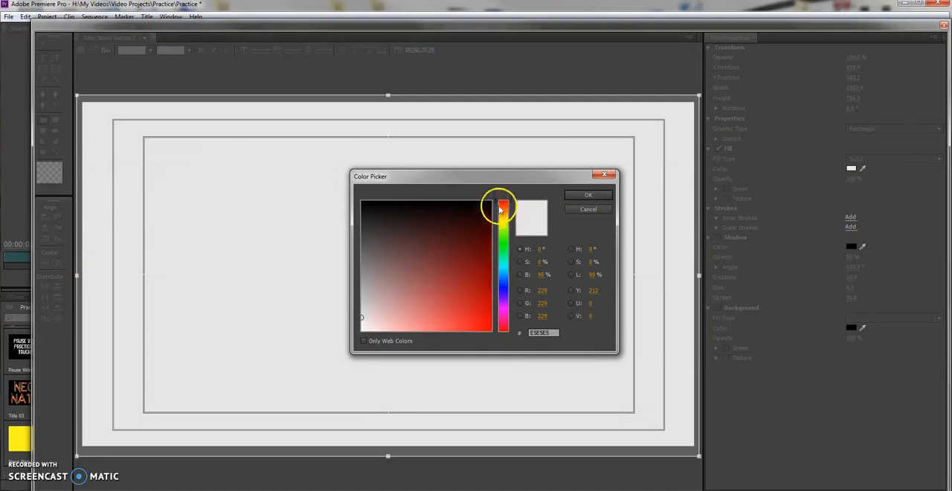
{"action": "left_click_drag", "start_coordinate": [496, 201], "coordinate": [496, 225]}
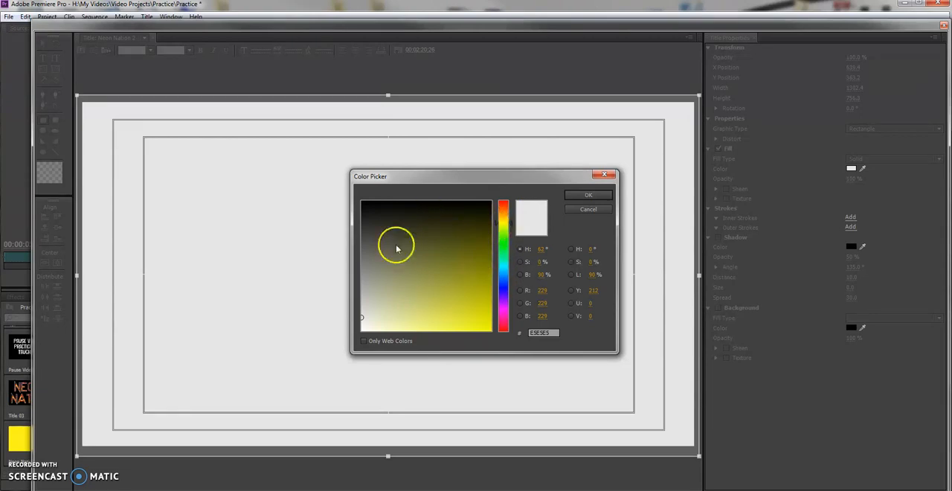
{"action": "mouse_move", "coordinate": [457, 272]}
{"action": "left_mouse_down"}
{"action": "mouse_move", "coordinate": [469, 293]}
{"action": "mouse_move", "coordinate": [482, 290]}
{"action": "mouse_move", "coordinate": [485, 227]}
{"action": "mouse_move", "coordinate": [451, 221]}
{"action": "mouse_move", "coordinate": [409, 231]}
{"action": "mouse_move", "coordinate": [378, 253]}
{"action": "mouse_move", "coordinate": [440, 276]}
{"action": "mouse_move", "coordinate": [472, 302]}
{"action": "mouse_move", "coordinate": [485, 331]}
{"action": "left_mouse_up"}
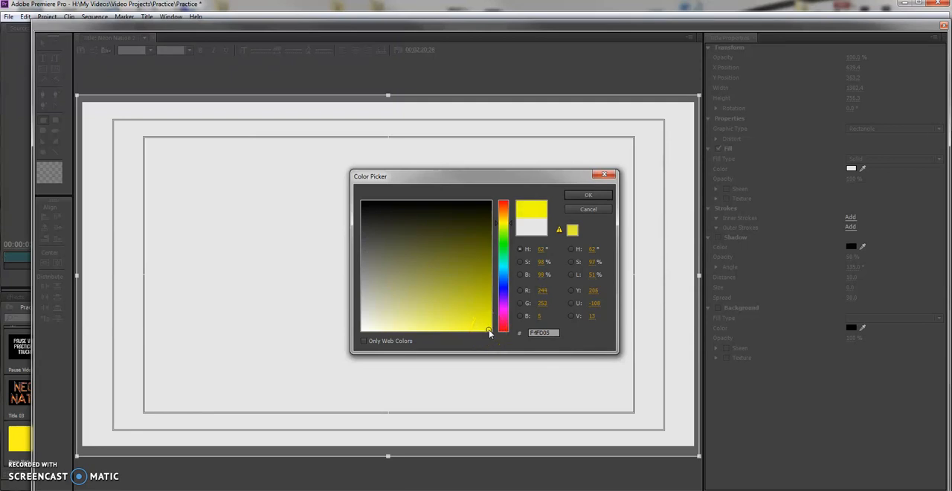
{"action": "mouse_move", "coordinate": [488, 332]}
{"action": "left_mouse_down"}
{"action": "mouse_move", "coordinate": [458, 291]}
{"action": "mouse_move", "coordinate": [466, 313]}
{"action": "mouse_move", "coordinate": [490, 328]}
{"action": "left_mouse_up"}
{"action": "left_click", "coordinate": [586, 196]}
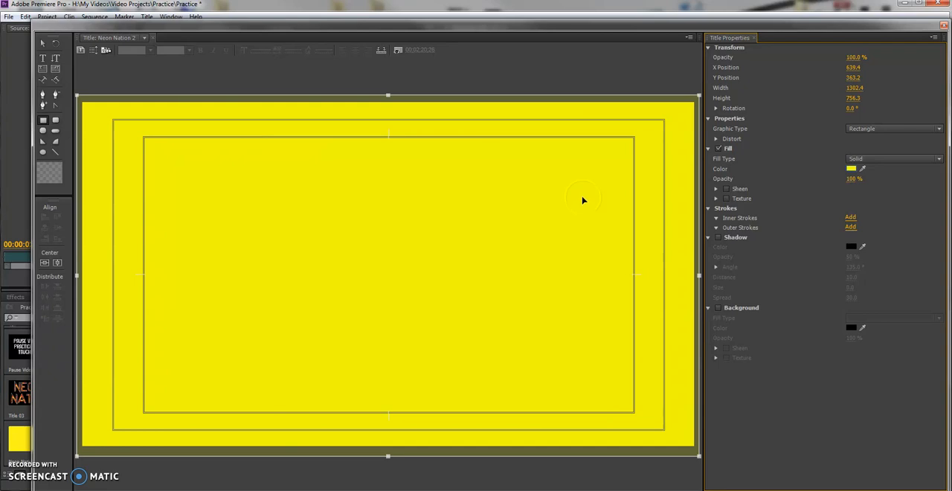
{"action": "left_click", "coordinate": [602, 93]}
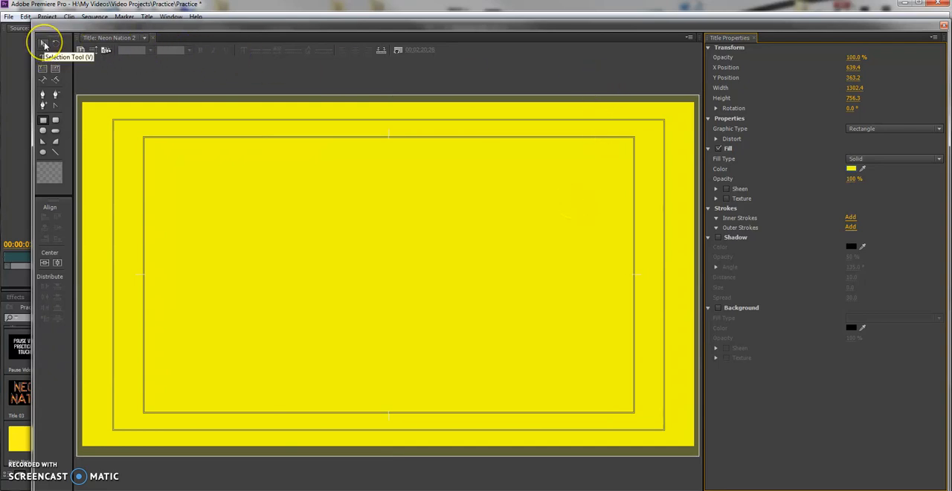
{"action": "left_click", "coordinate": [112, 70]}
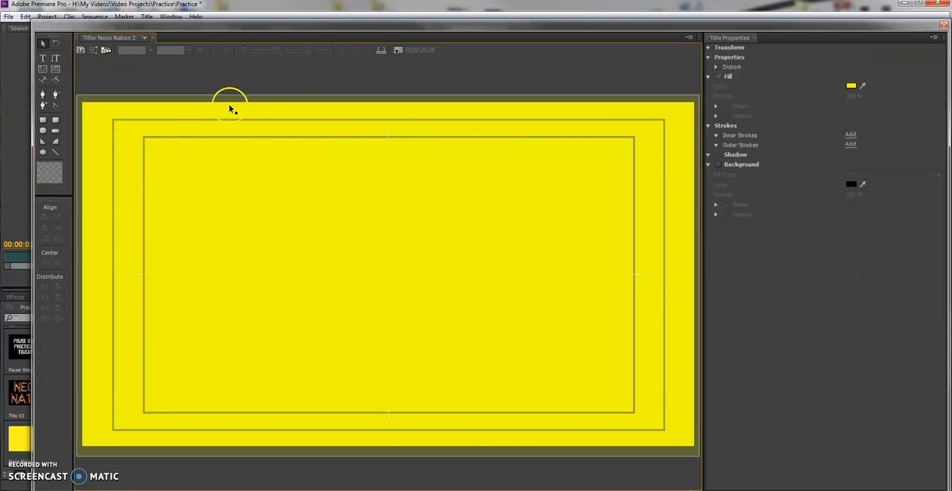
Add a text box about 1191 by 674 over the yellow background with the Type tool.
{"action": "left_click", "coordinate": [45, 61]}
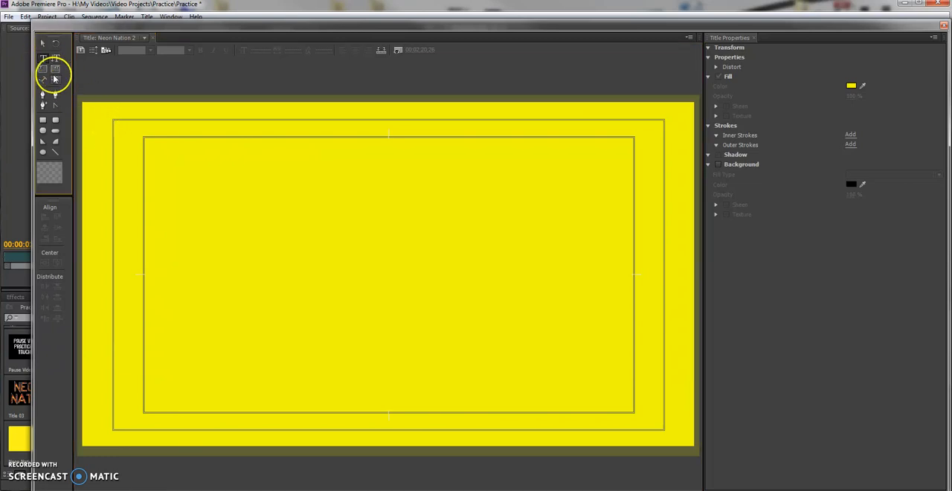
{"action": "left_click", "coordinate": [116, 124]}
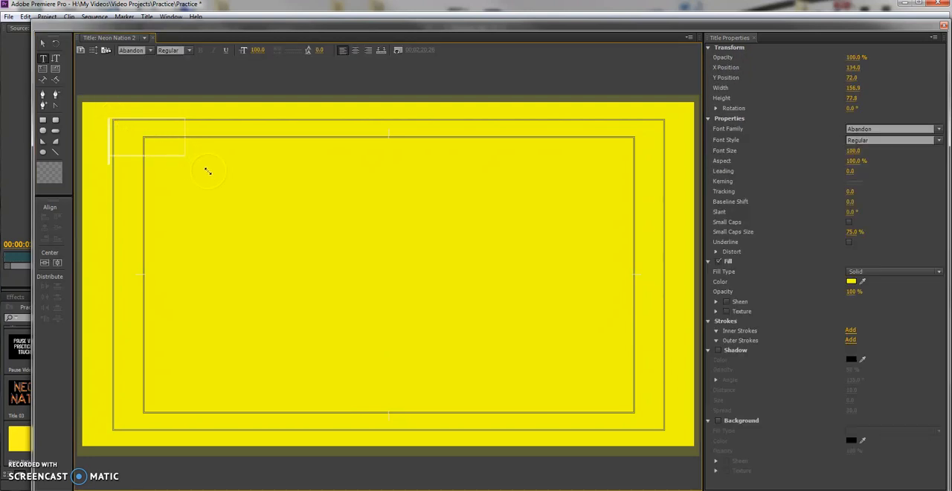
{"action": "left_click_drag", "start_coordinate": [331, 252], "coordinate": [677, 439]}
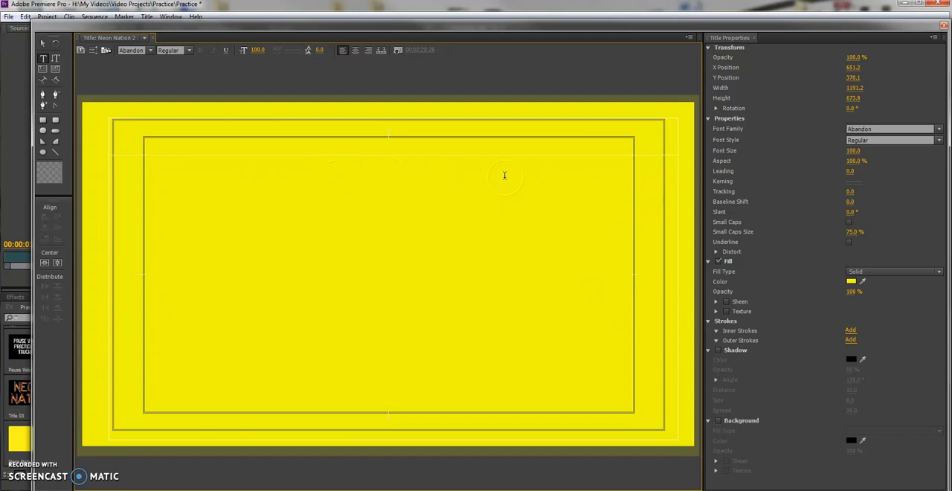
Set the text box's fill color to dark blue.
{"action": "left_click", "coordinate": [851, 281]}
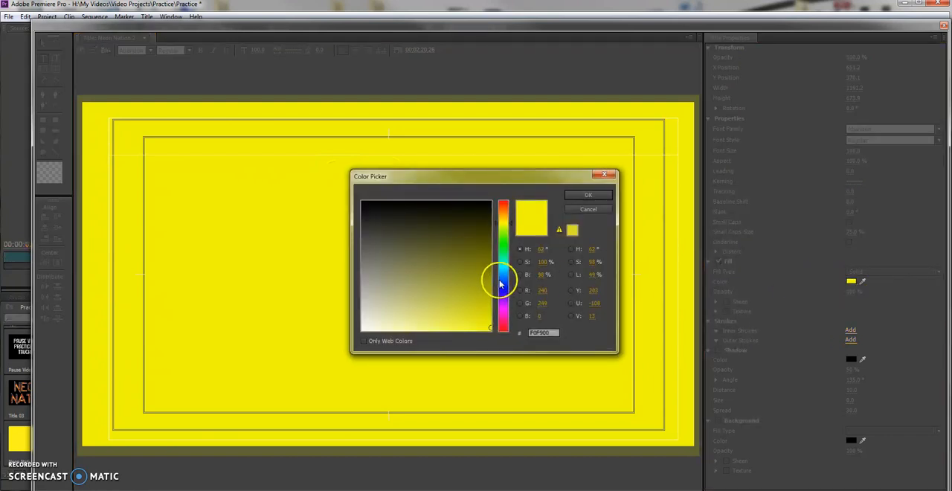
{"action": "left_click", "coordinate": [503, 287]}
{"action": "left_click", "coordinate": [469, 272]}
{"action": "left_click", "coordinate": [589, 196]}
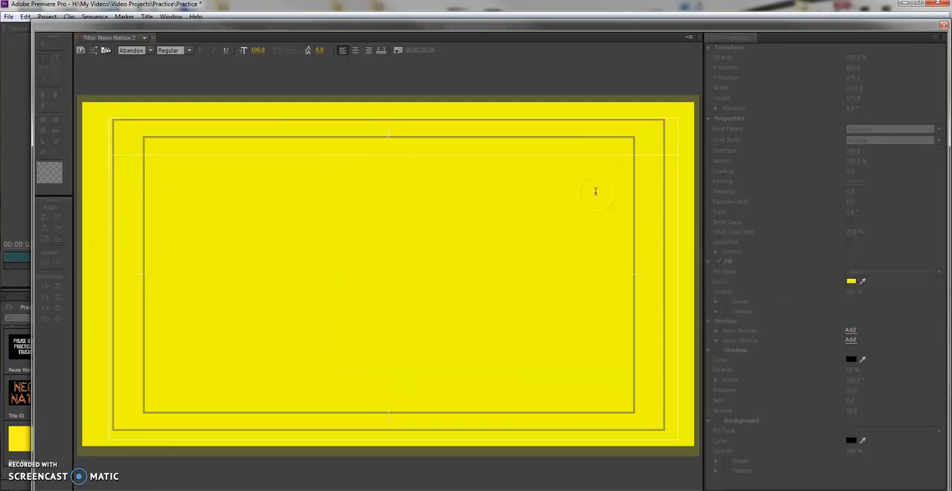
Enter the title text NEON NATION in the text box, with each word on its own line.
{"action": "left_click", "coordinate": [147, 132]}
{"action": "type", "text": "N"}
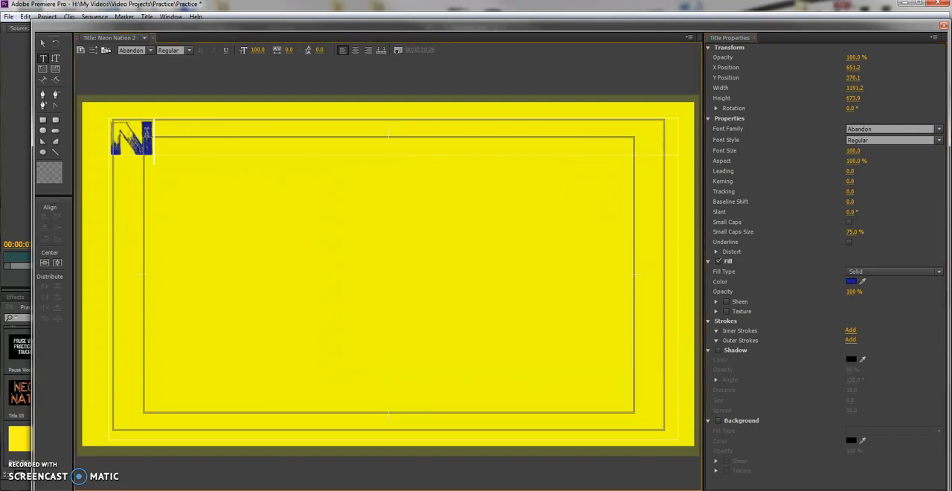
{"action": "type", "text": "EO"}
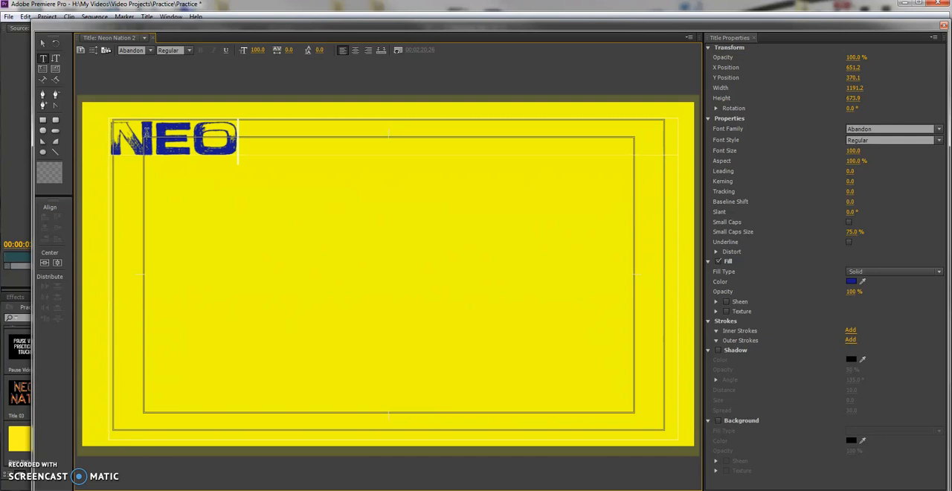
{"action": "key", "text": "BackSpace"}
{"action": "key", "text": "BackSpace"}
{"action": "type", "text": "EON NA"}
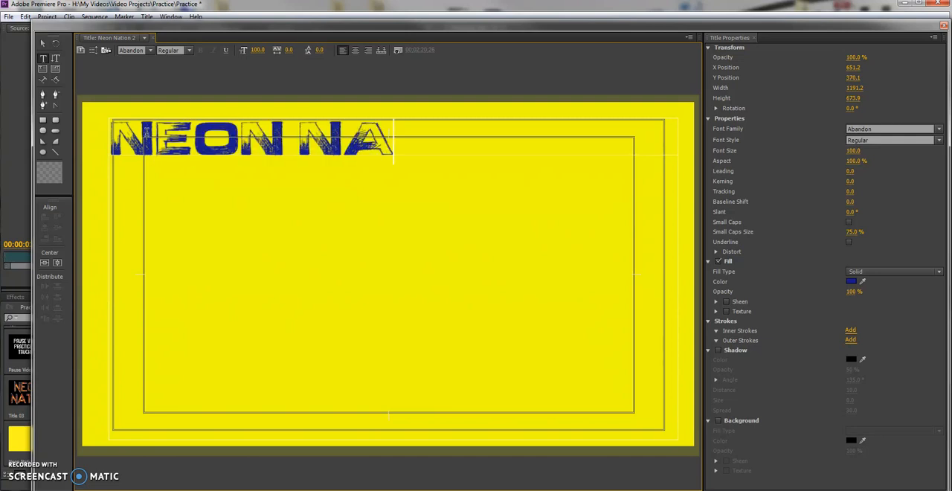
{"action": "type", "text": "TIONS"}
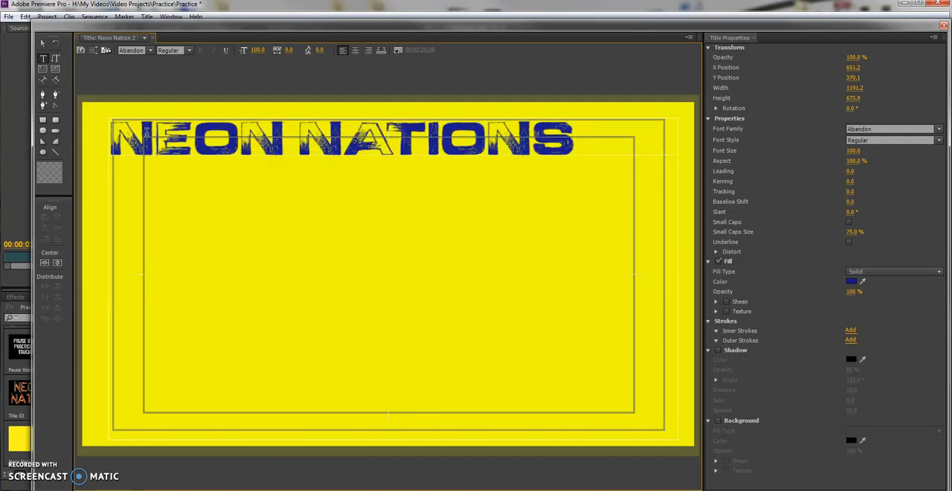
{"action": "key", "text": "BackSpace"}
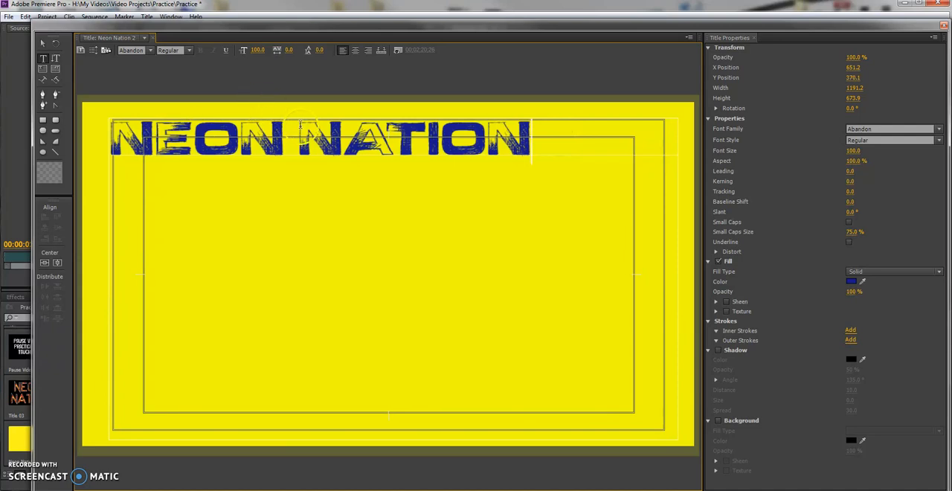
{"action": "key", "text": "Return"}
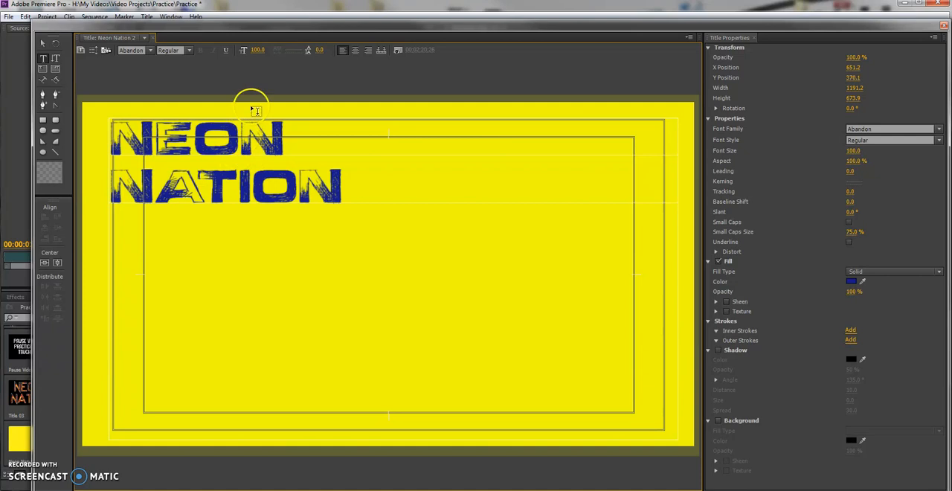
Select both lines of the title text and enlarge the font size to 234.
{"action": "left_click", "coordinate": [258, 49]}
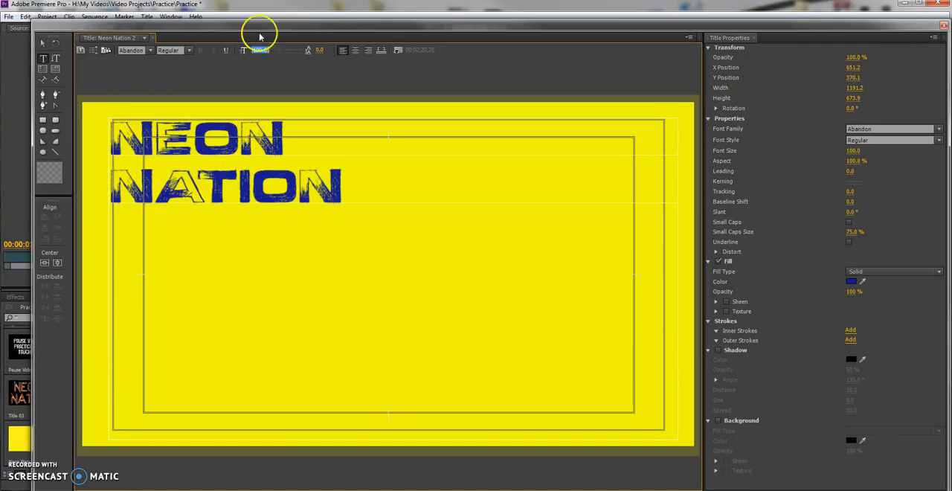
{"action": "left_click", "coordinate": [263, 68]}
{"action": "left_click_drag", "start_coordinate": [257, 50], "coordinate": [274, 51]}
{"action": "left_click", "coordinate": [240, 141]}
{"action": "left_click_drag", "start_coordinate": [367, 197], "coordinate": [120, 143]}
{"action": "left_click_drag", "start_coordinate": [285, 50], "coordinate": [260, 52]}
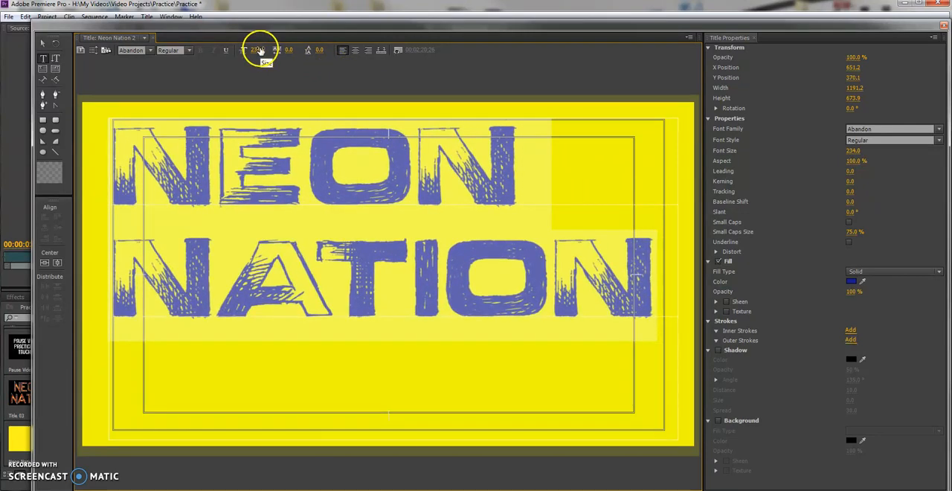
Select the NEON NATION text box and change its font family to Bebas.
{"action": "left_click", "coordinate": [43, 45]}
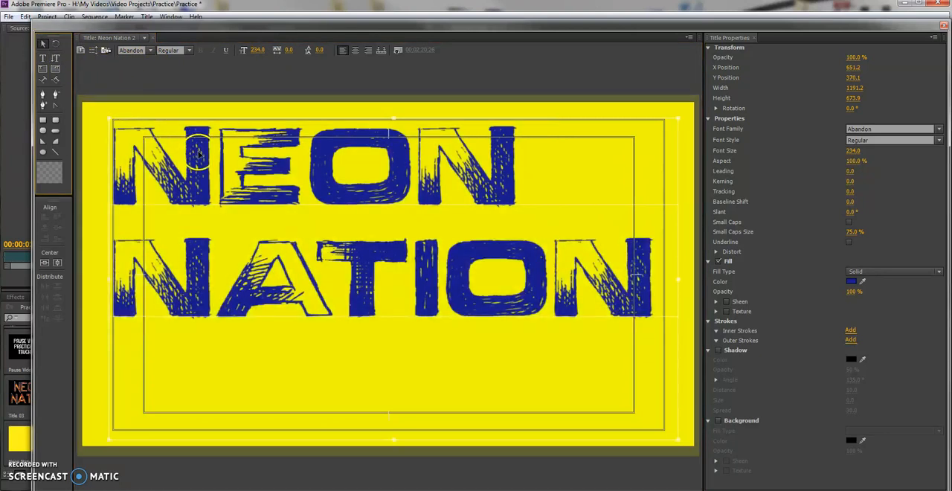
{"action": "left_click", "coordinate": [235, 163]}
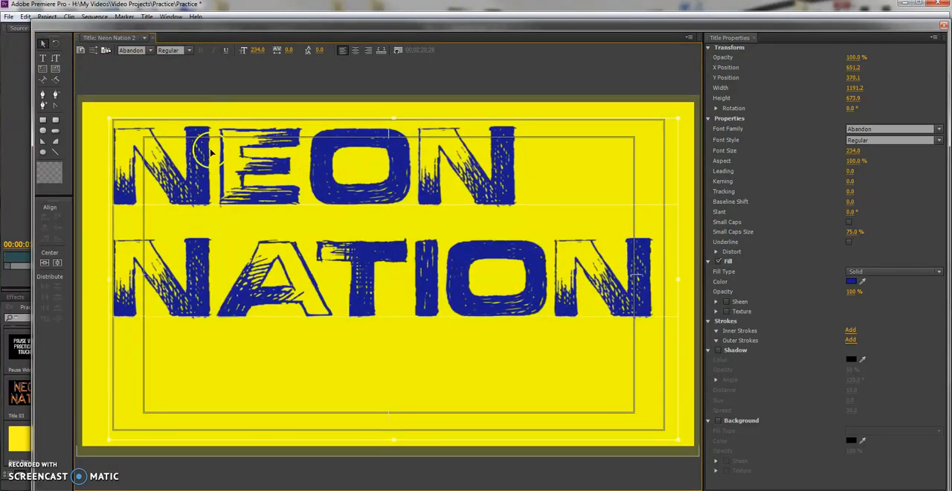
{"action": "left_click", "coordinate": [424, 260]}
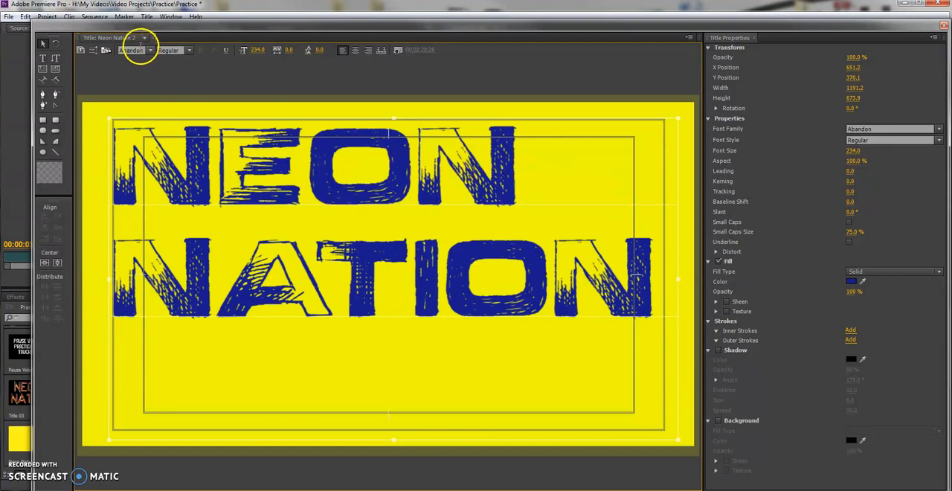
{"action": "left_click", "coordinate": [151, 51]}
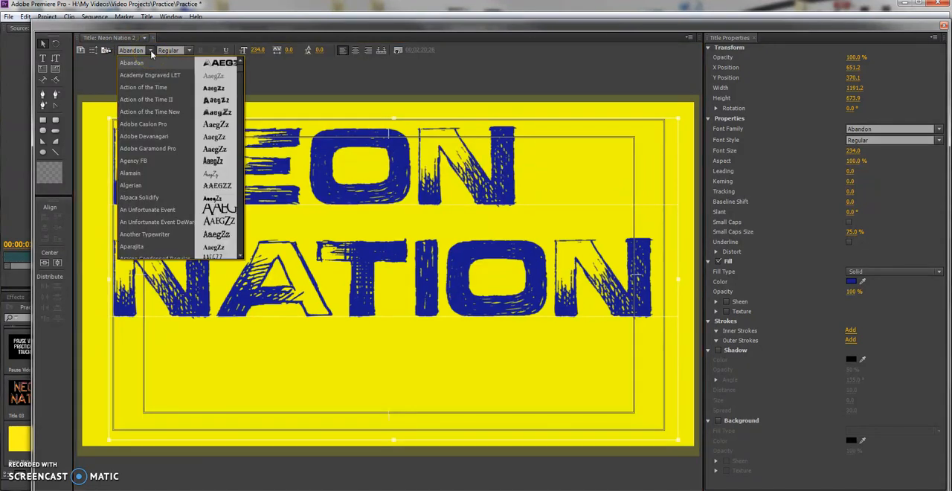
{"action": "scroll", "coordinate": [156, 117], "scroll_direction": "down", "scroll_amount": 8}
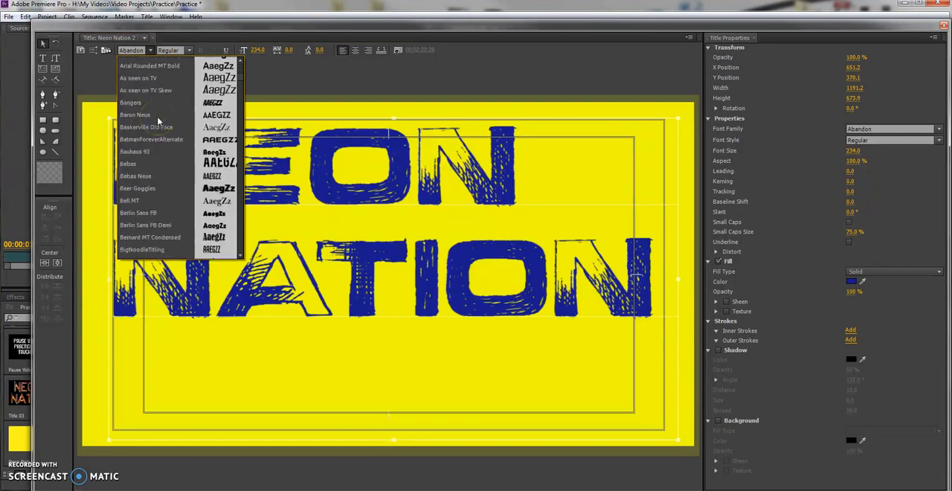
{"action": "left_click", "coordinate": [136, 165]}
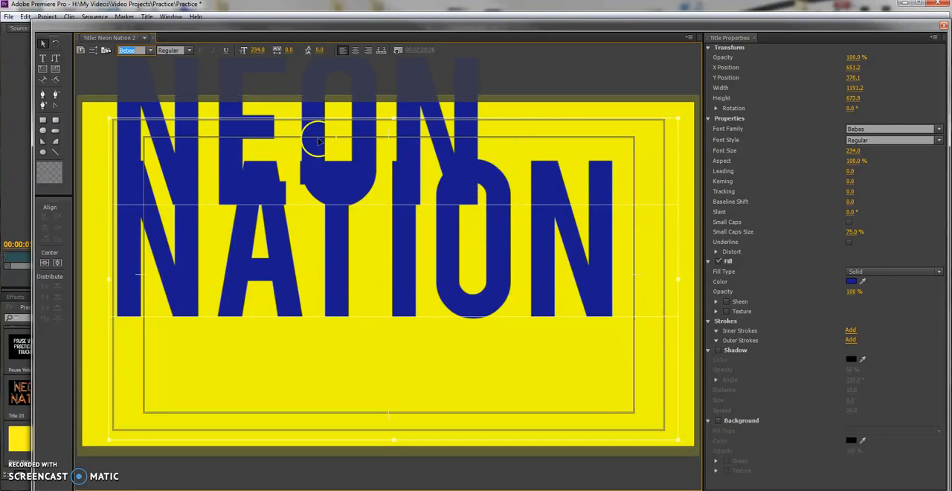
{"action": "left_click", "coordinate": [145, 50]}
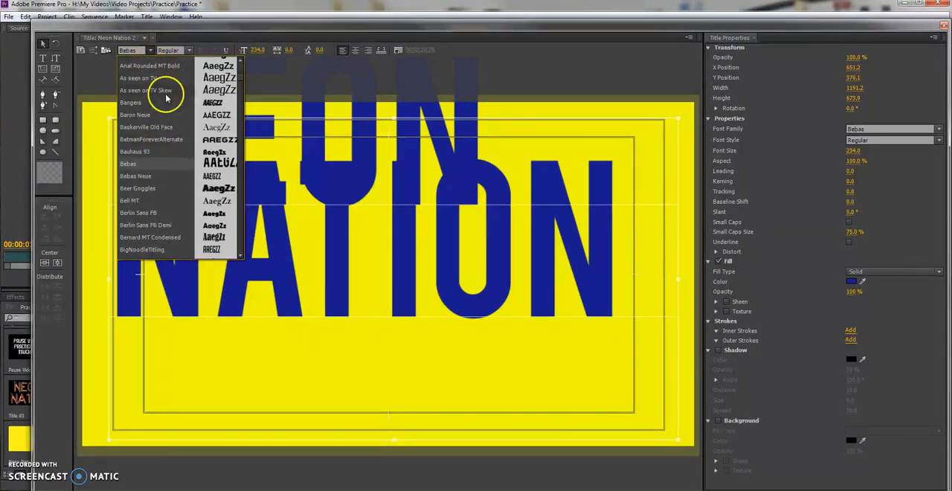
{"action": "scroll", "coordinate": [165, 104], "scroll_direction": "down", "scroll_amount": 8}
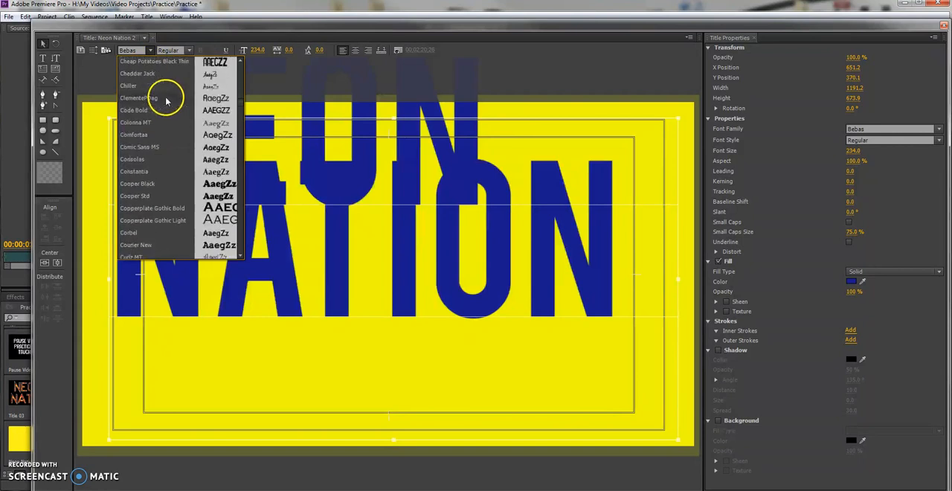
{"action": "scroll", "coordinate": [163, 93], "scroll_direction": "up", "scroll_amount": 7}
{"action": "left_click", "coordinate": [96, 64]}
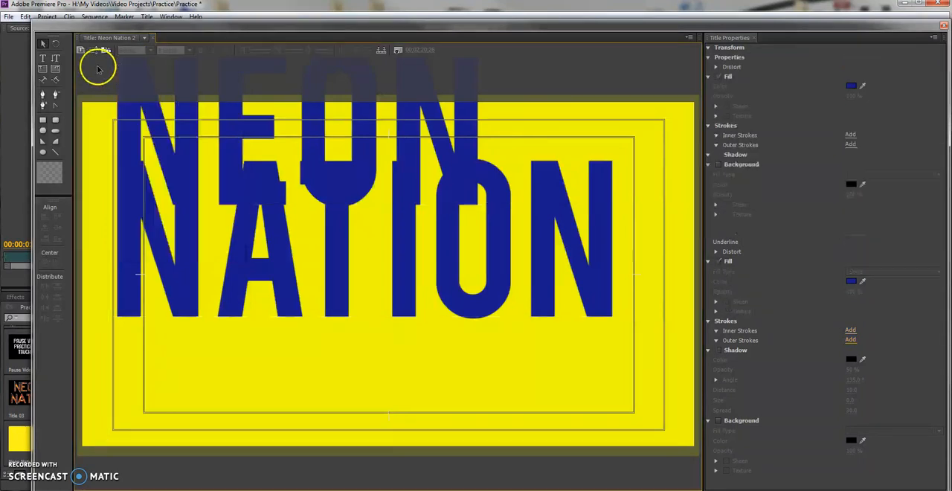
Move the title text down to a Y position of about 499 and center-align its lines.
{"action": "left_click_drag", "start_coordinate": [267, 190], "coordinate": [263, 245]}
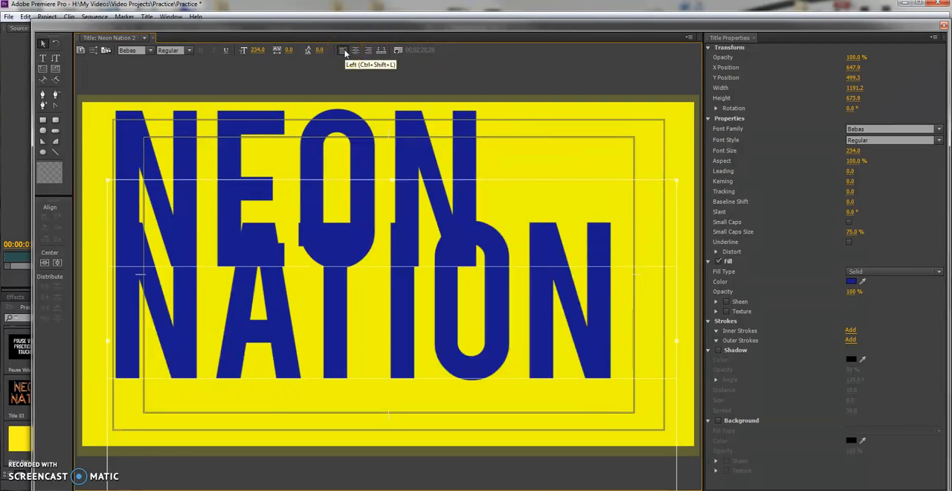
{"action": "left_click", "coordinate": [355, 50]}
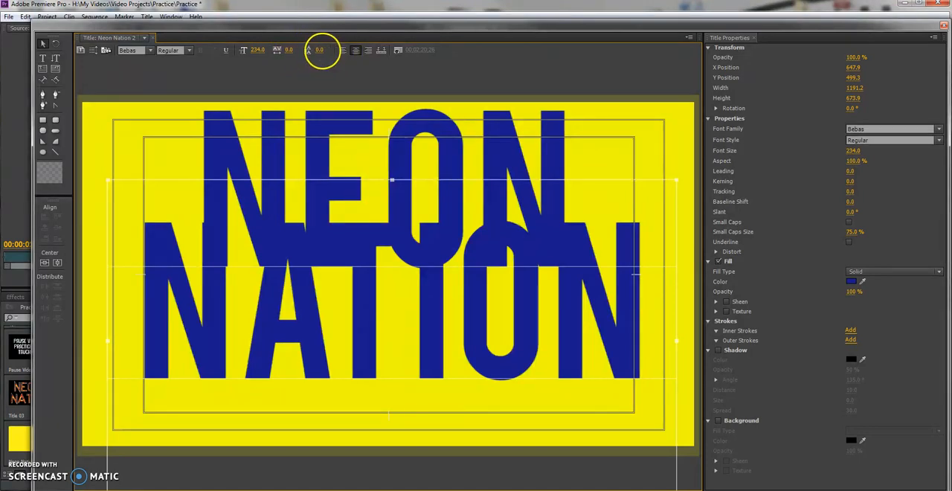
Set the title text's leading to 109 and its font size to 210, and close the title editor.
{"action": "left_click_drag", "start_coordinate": [354, 53], "coordinate": [416, 58]}
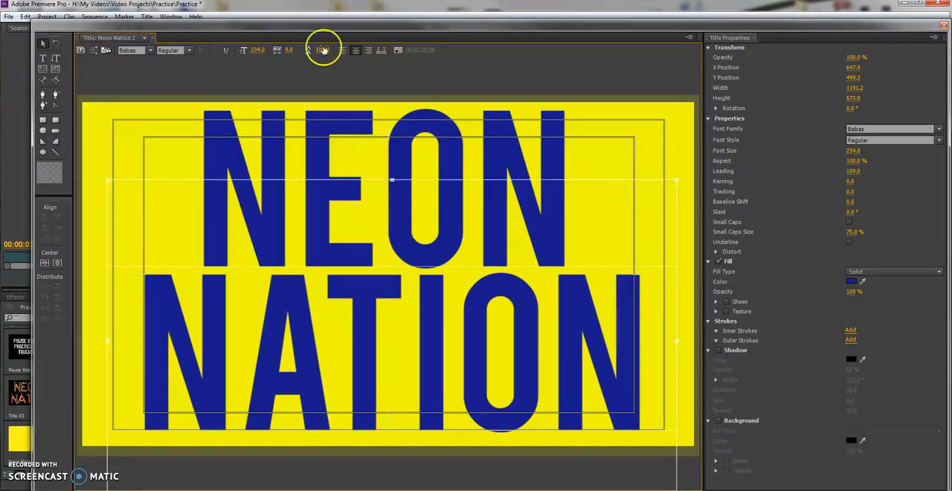
{"action": "left_click_drag", "start_coordinate": [247, 49], "coordinate": [219, 48]}
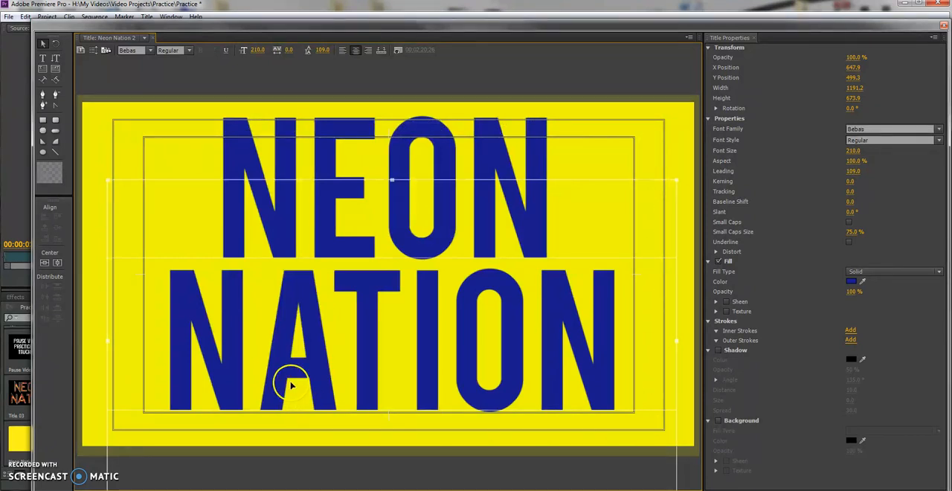
{"action": "left_click", "coordinate": [612, 73]}
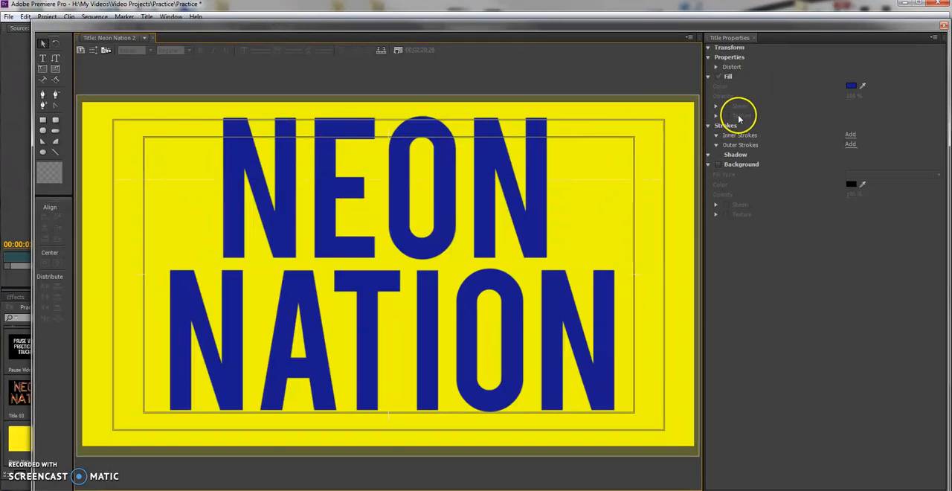
{"action": "left_click", "coordinate": [943, 26]}
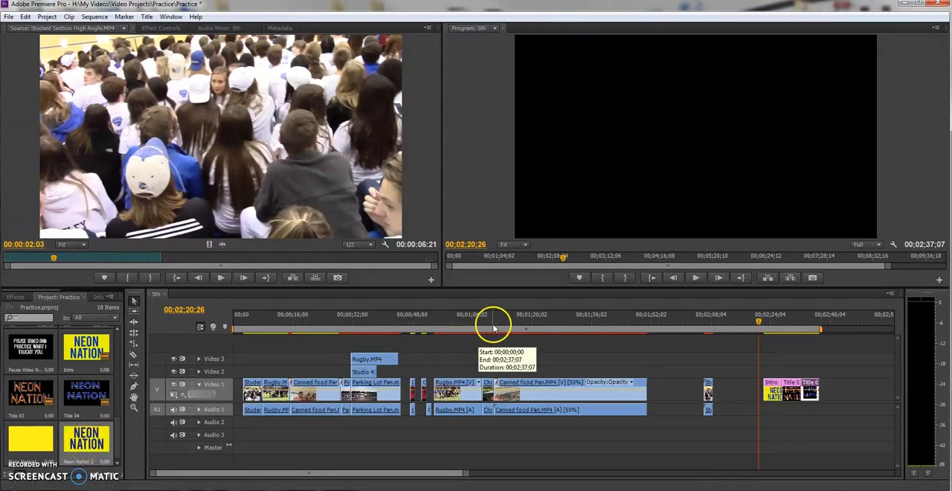
Place the Neon Nation 2 title on the Video 2 track above the start of the last Canned food Pan clip.
{"action": "left_click_drag", "start_coordinate": [85, 437], "coordinate": [526, 390]}
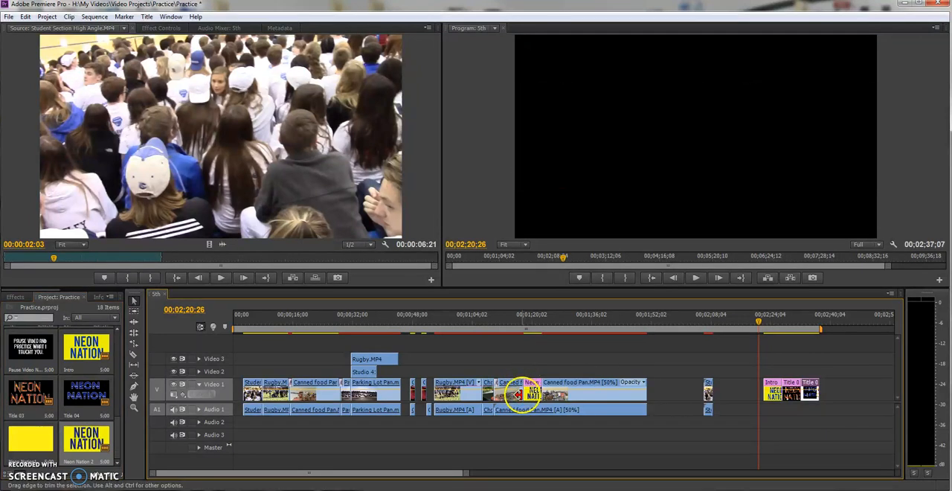
{"action": "key", "text": "ctrl+z"}
{"action": "left_click_drag", "start_coordinate": [313, 401], "coordinate": [499, 365]}
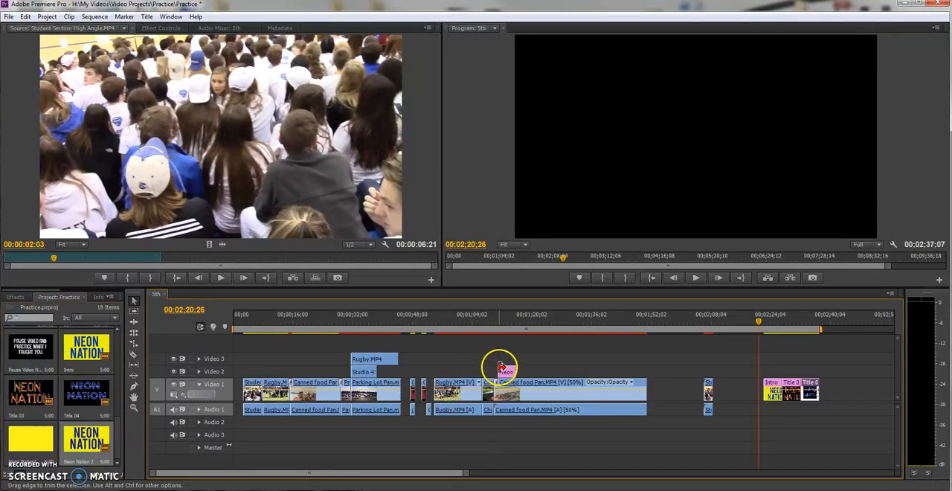
Play the sequence across the Neon Nation 2 title and compare it with the flame-filled title near the sequence's end.
{"action": "left_click", "coordinate": [497, 319]}
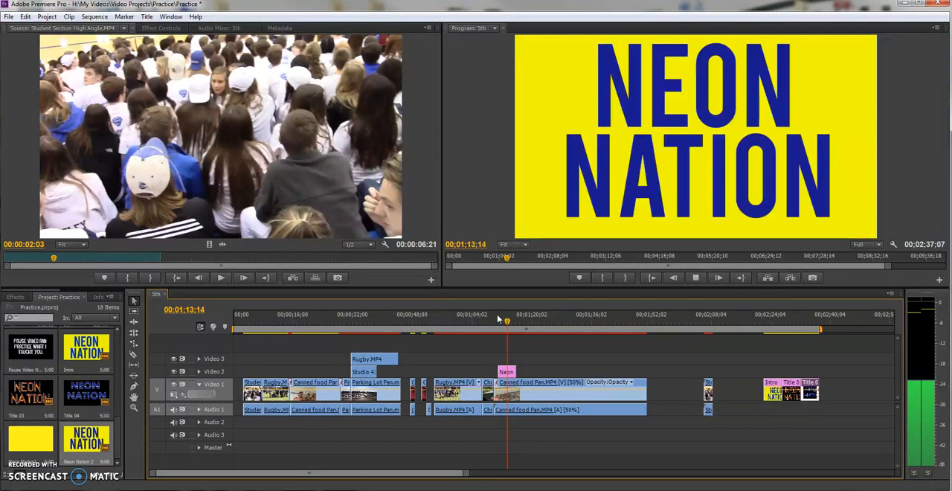
{"action": "left_click", "coordinate": [509, 336]}
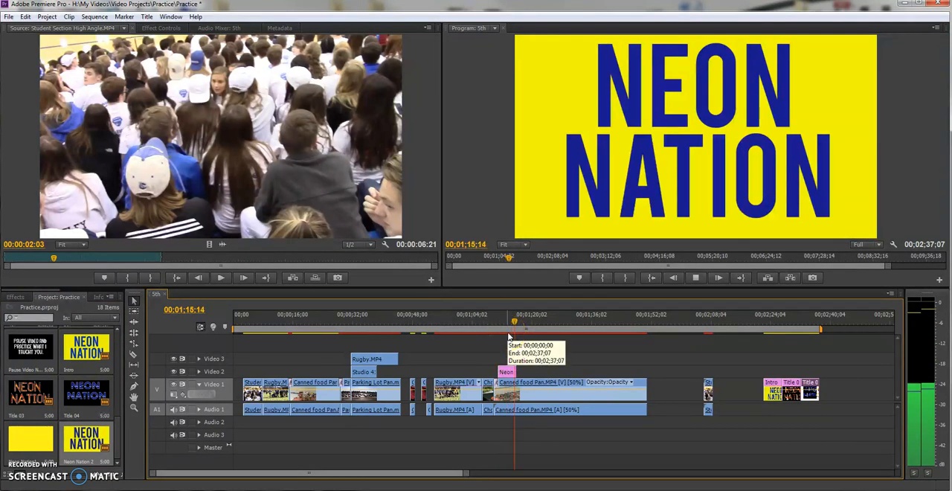
{"action": "key", "text": "space"}
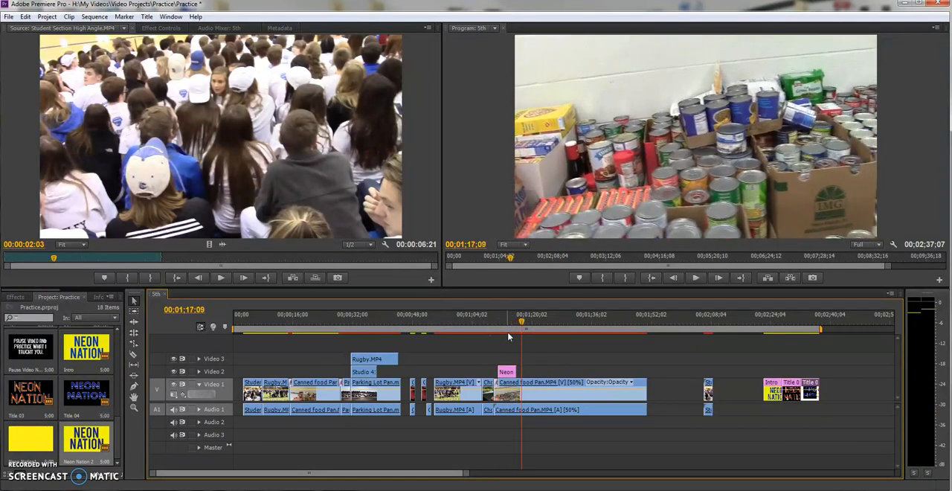
{"action": "left_click", "coordinate": [791, 318]}
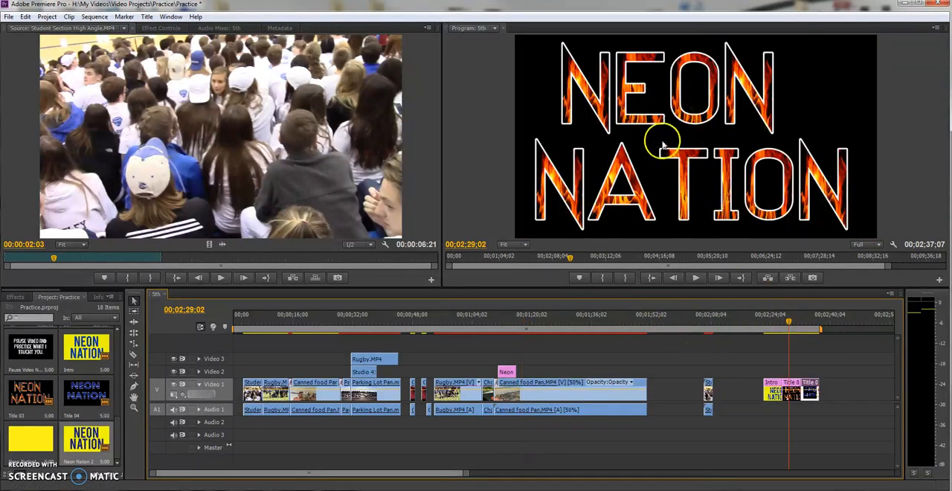
{"action": "left_click_drag", "start_coordinate": [495, 317], "coordinate": [506, 320]}
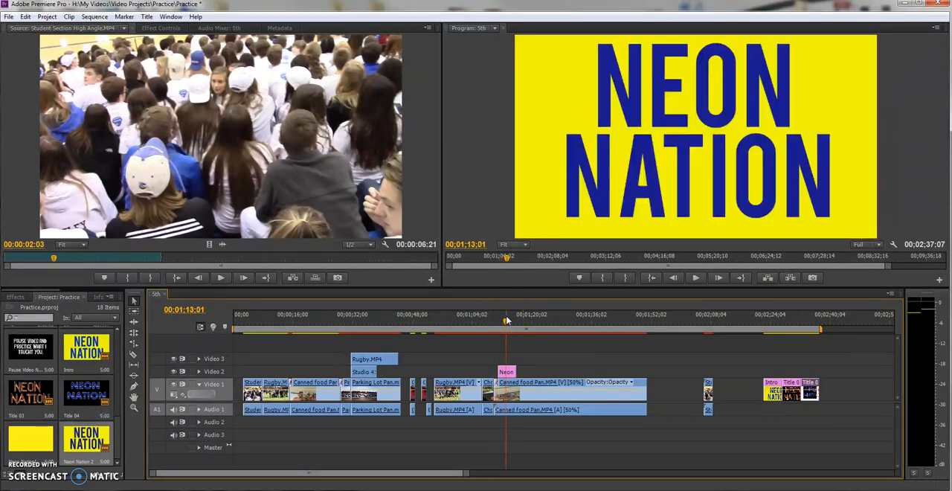
View the Pause Video Now title in the title editor, close it, and load Student Section High Angle.MP4 in the Source monitor.
{"action": "left_click", "coordinate": [43, 354]}
{"action": "double_click", "coordinate": [43, 354]}
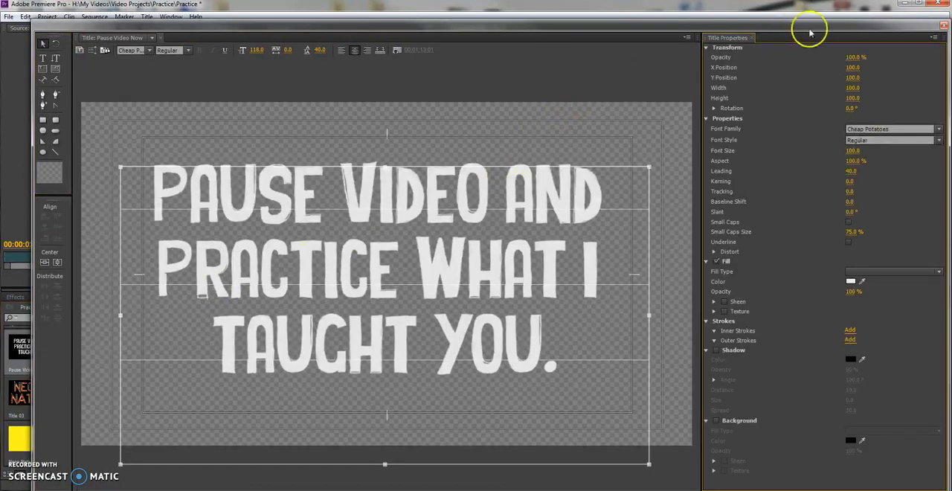
{"action": "left_click", "coordinate": [926, 35]}
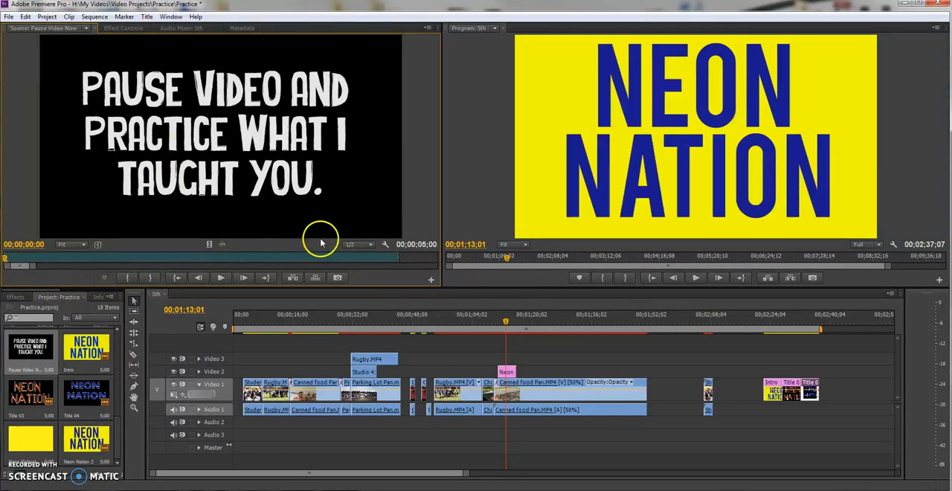
{"action": "left_click_drag", "start_coordinate": [117, 439], "coordinate": [118, 415]}
{"action": "double_click", "coordinate": [38, 336]}
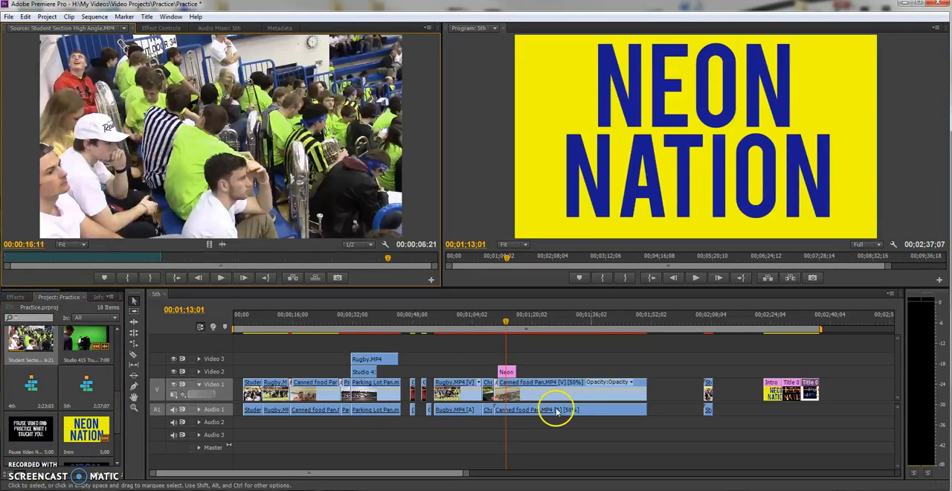
Park the playhead on the flame-filled title and create a default still title named Neon Nation Flames at 1280 by 720.
{"action": "left_click", "coordinate": [792, 322]}
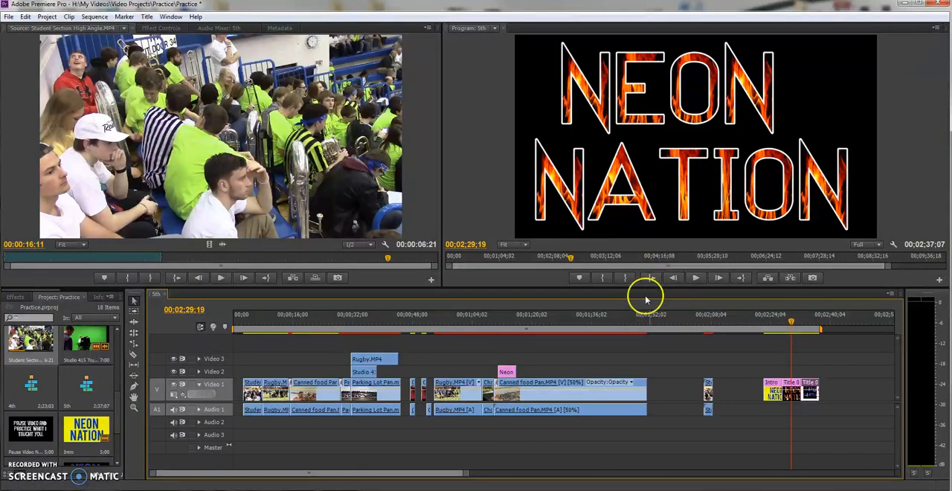
{"action": "left_click", "coordinate": [147, 17]}
{"action": "mouse_move", "coordinate": [188, 30]}
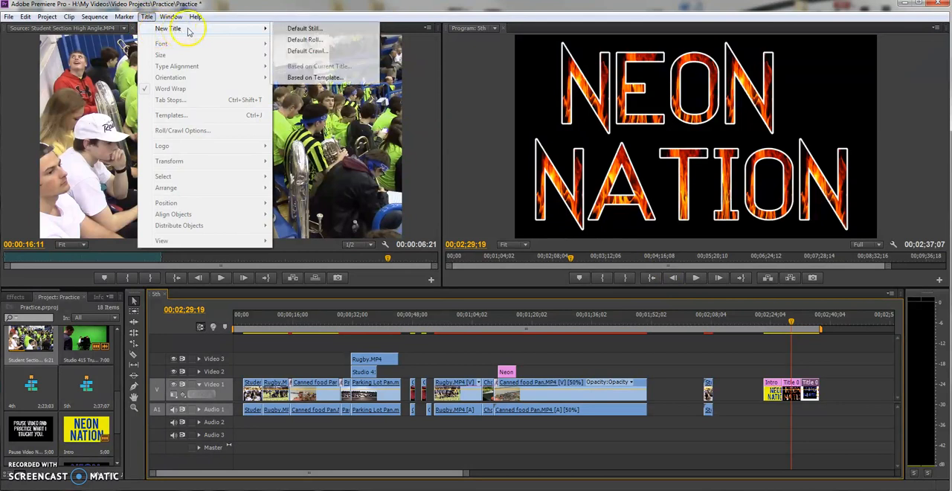
{"action": "left_click", "coordinate": [305, 29]}
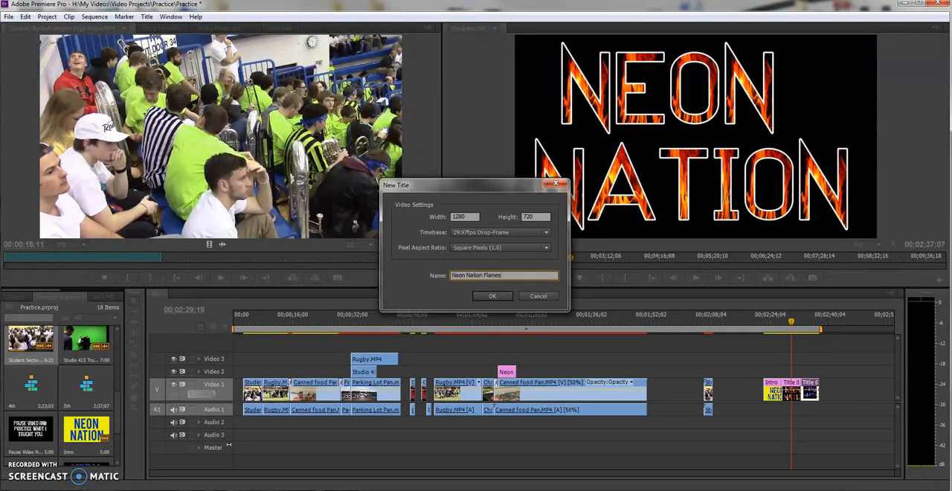
{"action": "left_click", "coordinate": [507, 297]}
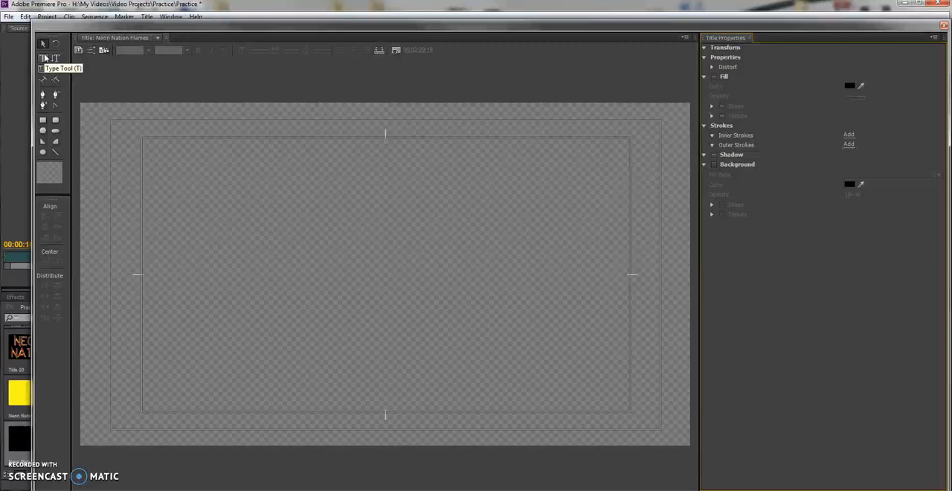
Add a text box about 1153 by 646 and enter NEON NATION in it, with each word on its own line.
{"action": "left_click", "coordinate": [43, 58]}
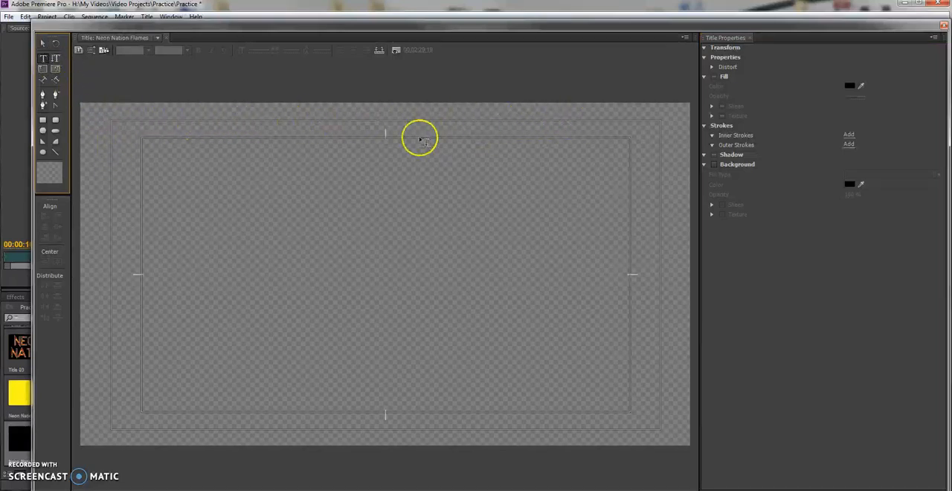
{"action": "left_click_drag", "start_coordinate": [112, 122], "coordinate": [659, 429]}
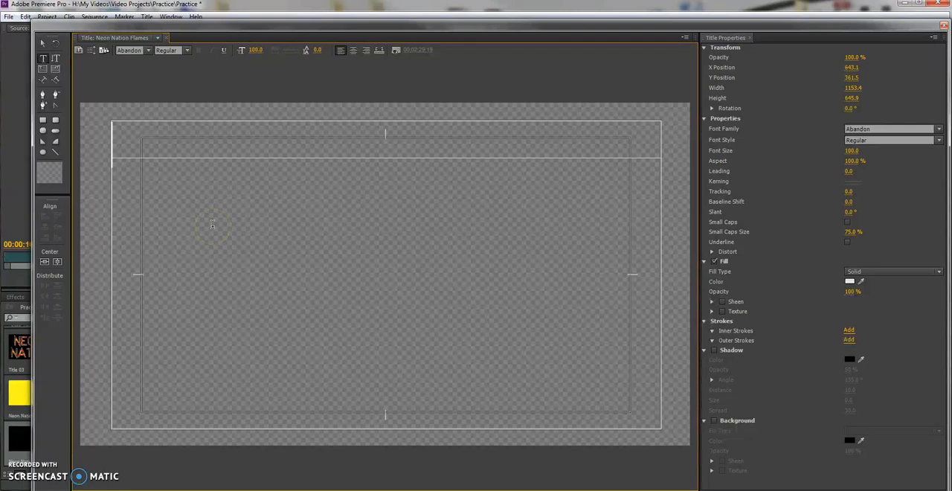
{"action": "type", "text": "NE"}
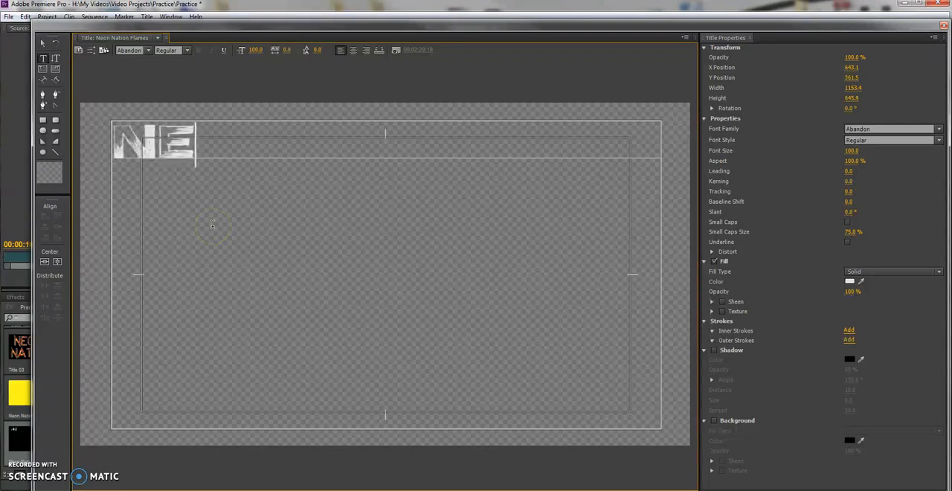
{"action": "type", "text": "ON"}
{"action": "key", "text": "Return"}
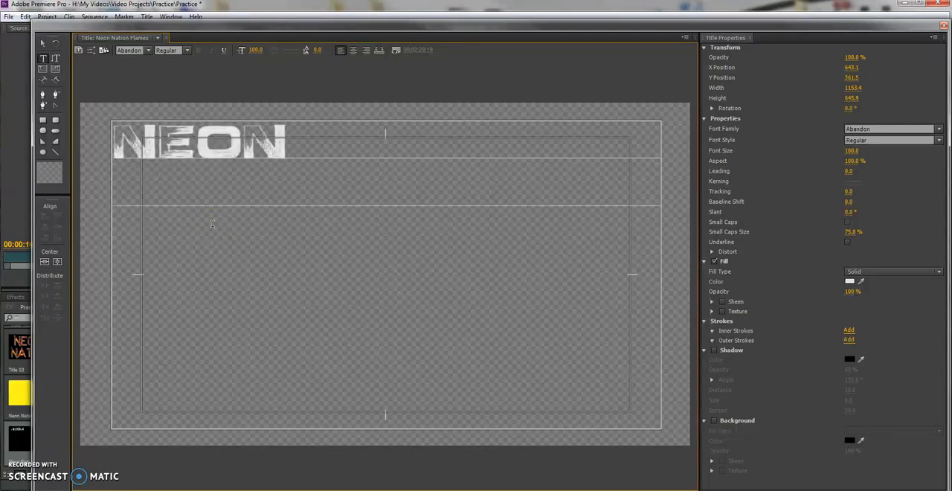
{"action": "type", "text": "NATION"}
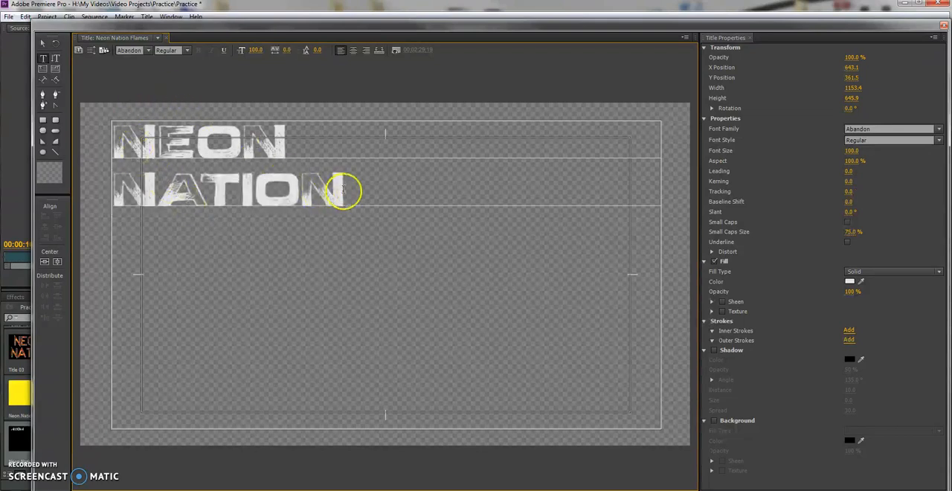
Set the font of the whole NEON NATION text to Stencil and finish editing the text.
{"action": "key", "text": "ctrl+a"}
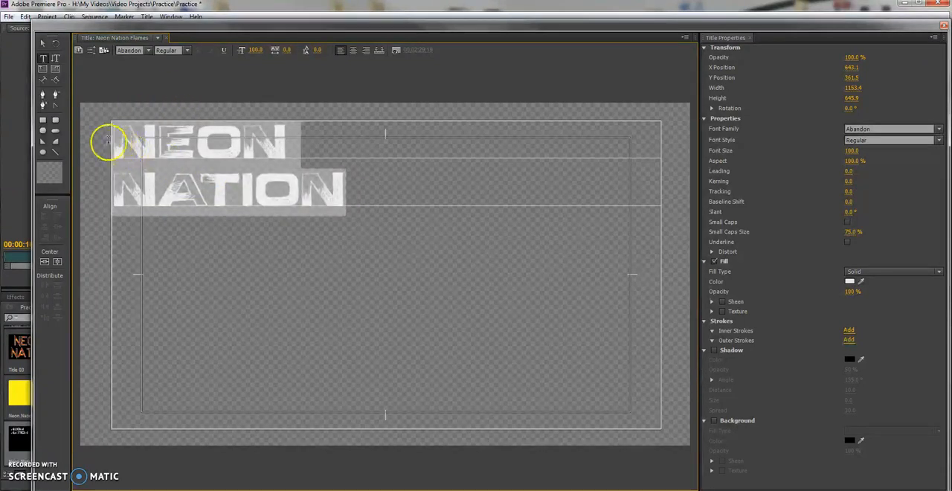
{"action": "left_click", "coordinate": [148, 50]}
{"action": "left_click_drag", "start_coordinate": [239, 67], "coordinate": [238, 194]}
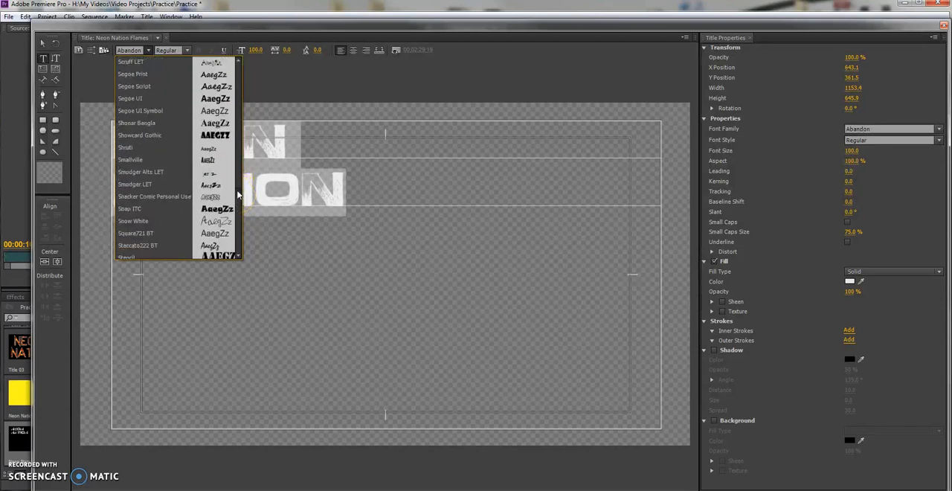
{"action": "left_click", "coordinate": [137, 137]}
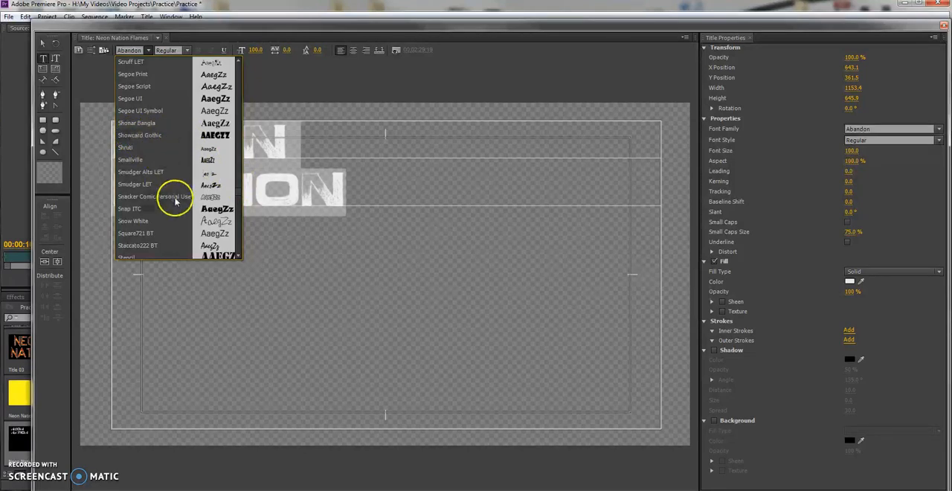
{"action": "scroll", "coordinate": [218, 213], "scroll_direction": "down", "scroll_amount": 2}
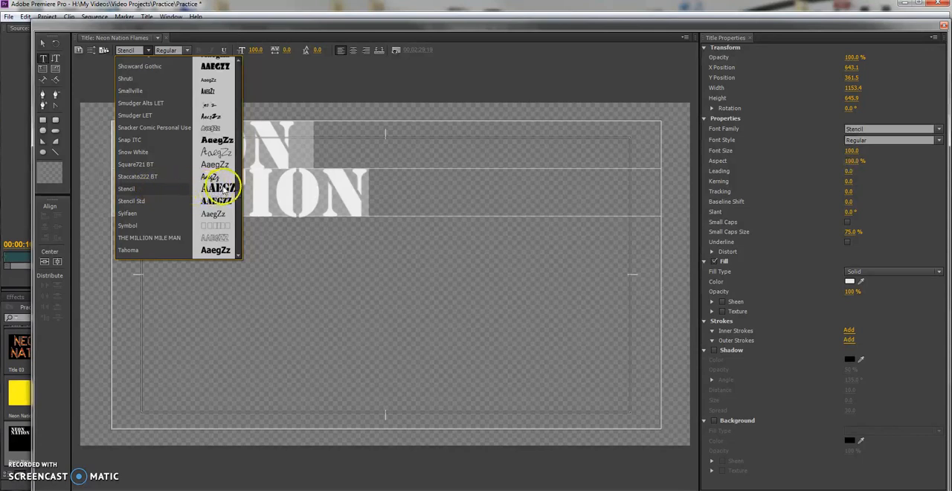
{"action": "left_click", "coordinate": [278, 92]}
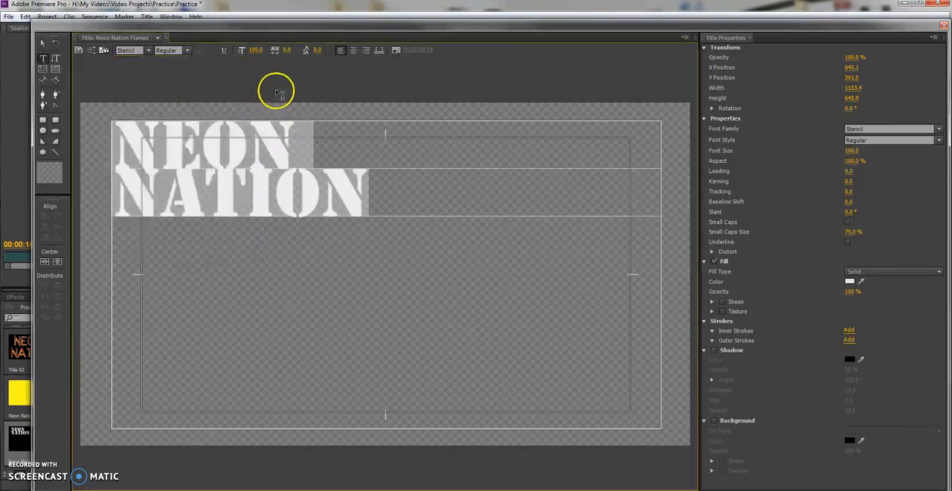
{"action": "left_click", "coordinate": [276, 93]}
{"action": "left_click", "coordinate": [43, 45]}
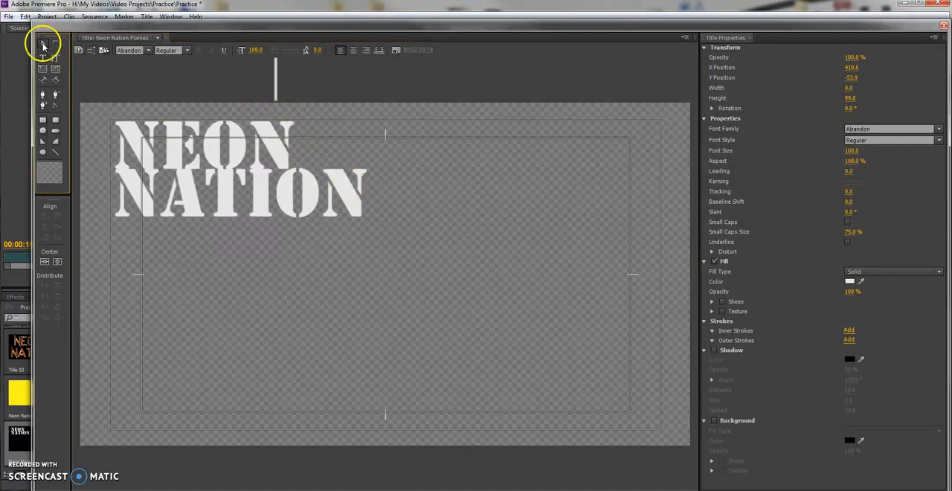
Set the NEON NATION text's font size to 184, leading to 24 and kerning to -15.
{"action": "left_click", "coordinate": [174, 150]}
{"action": "left_click_drag", "start_coordinate": [257, 51], "coordinate": [294, 51]}
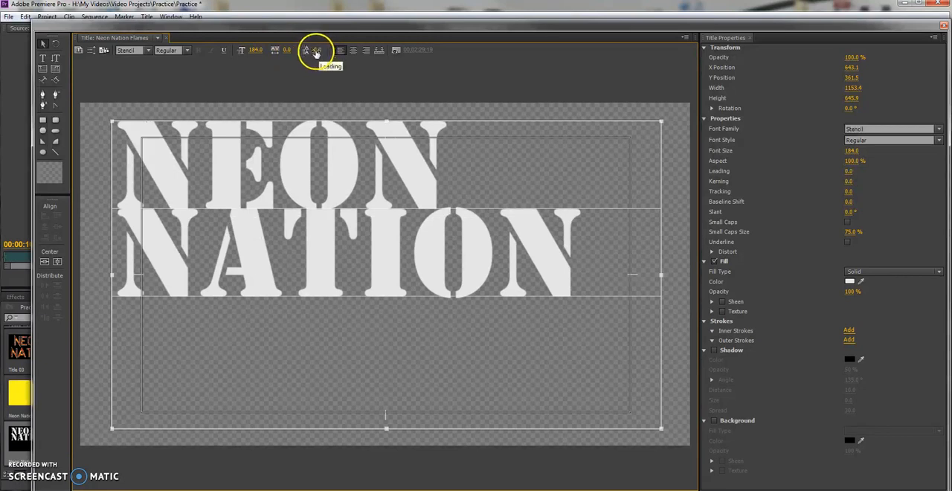
{"action": "mouse_move", "coordinate": [328, 52]}
{"action": "left_mouse_down"}
{"action": "mouse_move", "coordinate": [336, 44]}
{"action": "mouse_move", "coordinate": [320, 49]}
{"action": "left_mouse_up"}
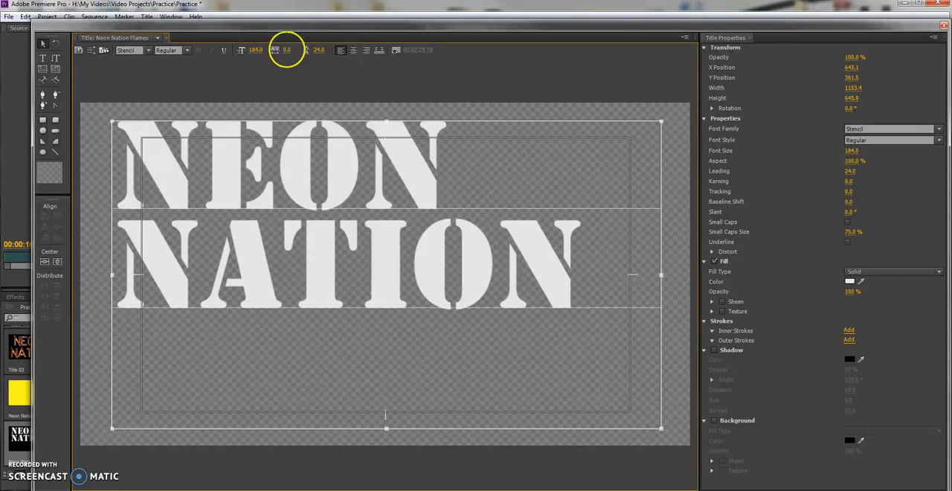
{"action": "mouse_move", "coordinate": [262, 52]}
{"action": "left_mouse_down"}
{"action": "mouse_move", "coordinate": [249, 47]}
{"action": "mouse_move", "coordinate": [287, 57]}
{"action": "mouse_move", "coordinate": [262, 62]}
{"action": "left_mouse_up"}
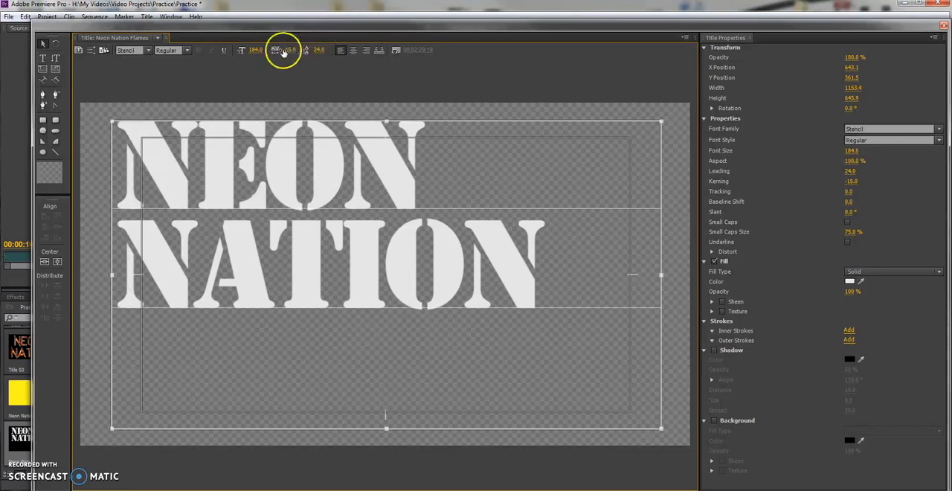
Center-align the text at font size 224 and move its box down to about X 636.7, Y 431.2.
{"action": "left_click", "coordinate": [355, 54]}
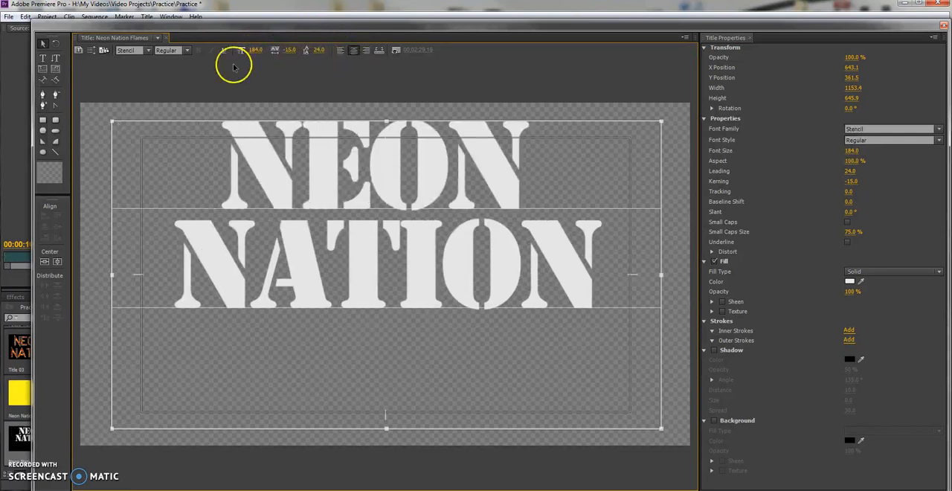
{"action": "left_click_drag", "start_coordinate": [250, 53], "coordinate": [278, 58]}
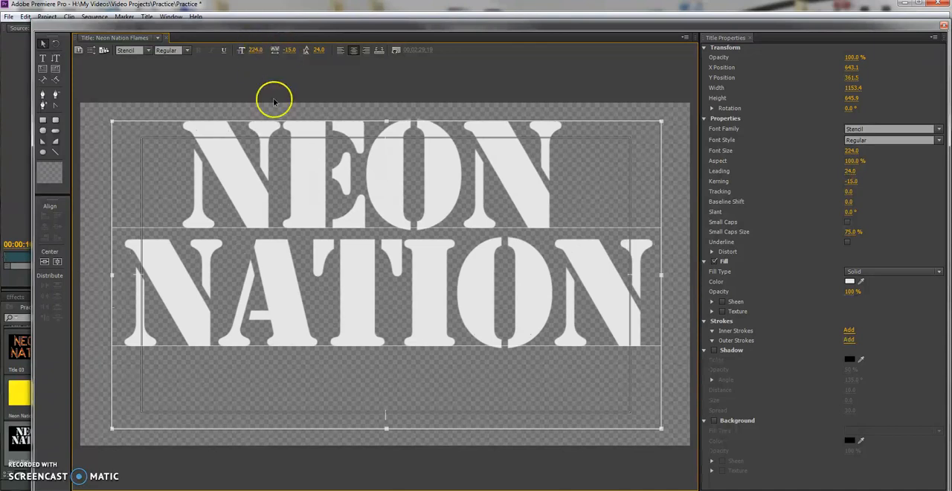
{"action": "left_click_drag", "start_coordinate": [347, 168], "coordinate": [342, 201]}
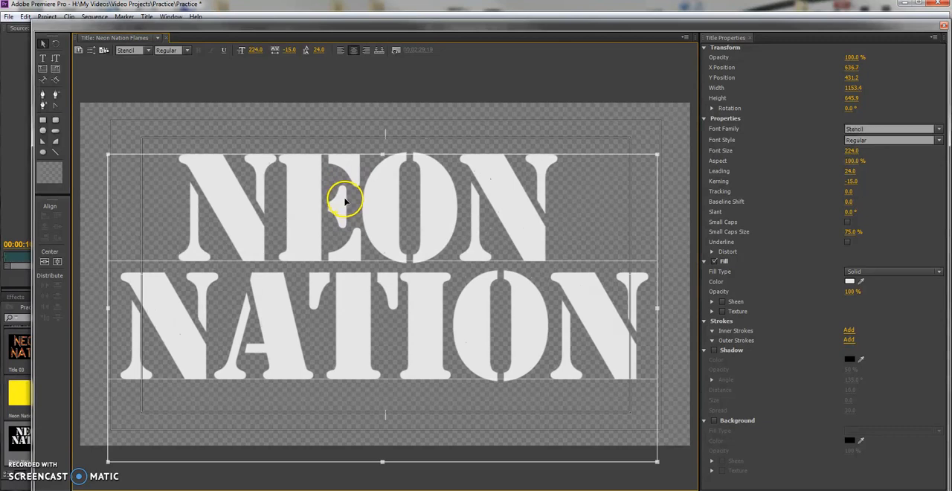
{"action": "left_click", "coordinate": [404, 97]}
{"action": "left_click", "coordinate": [370, 201]}
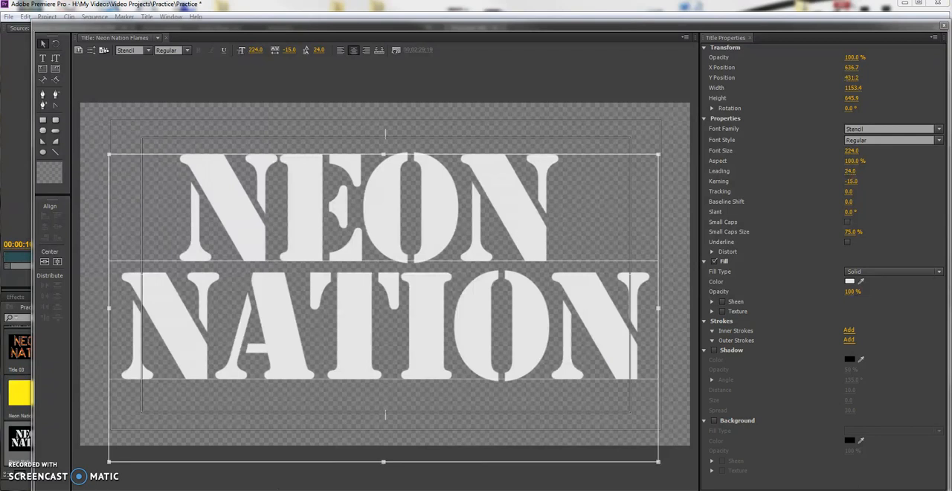
Switch to the Chrome window, widen it and search Google Images for fire.
{"action": "left_click_drag", "start_coordinate": [951, 22], "coordinate": [534, 12]}
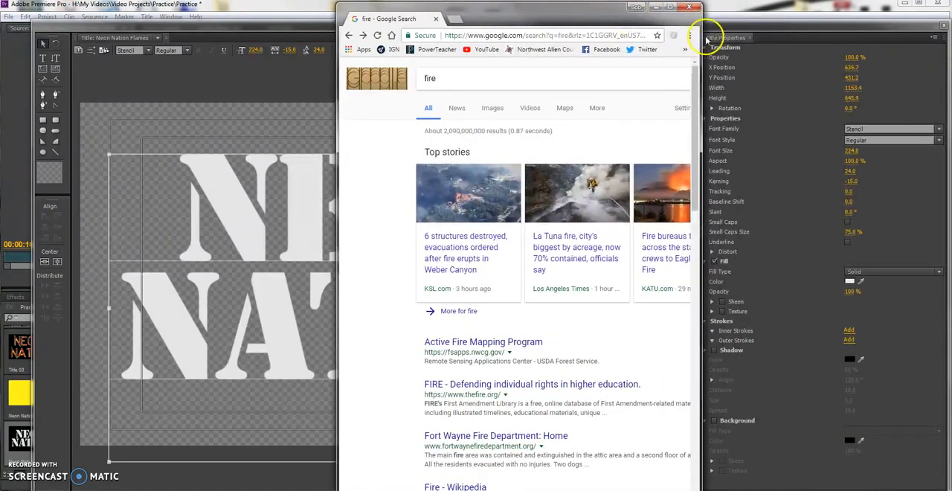
{"action": "left_click_drag", "start_coordinate": [700, 36], "coordinate": [921, 45]}
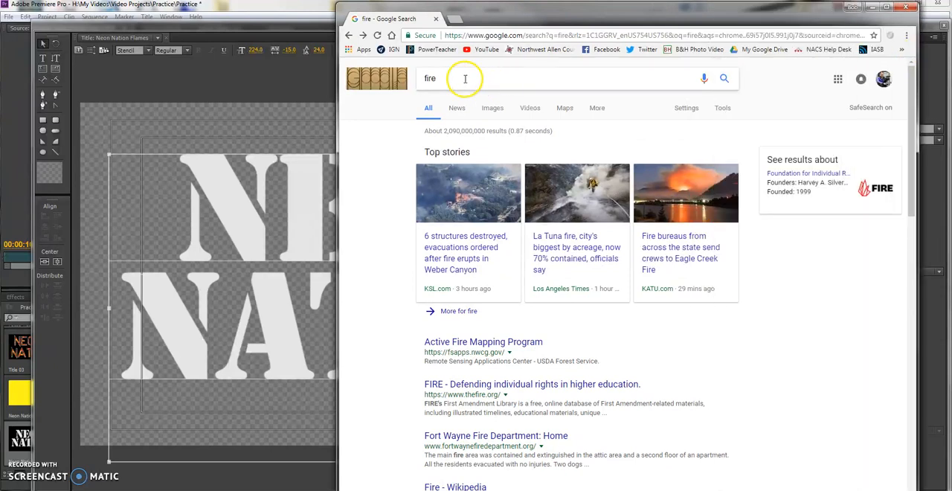
{"action": "left_click", "coordinate": [444, 77]}
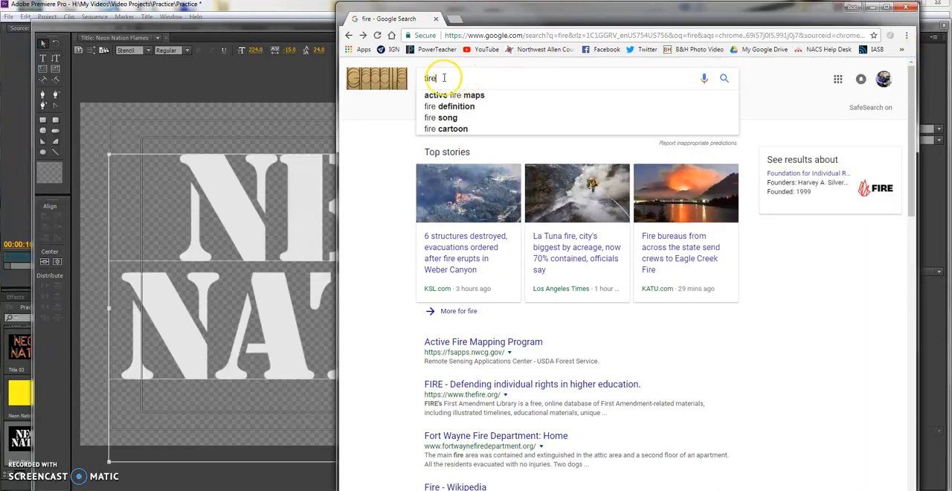
{"action": "left_click", "coordinate": [723, 78]}
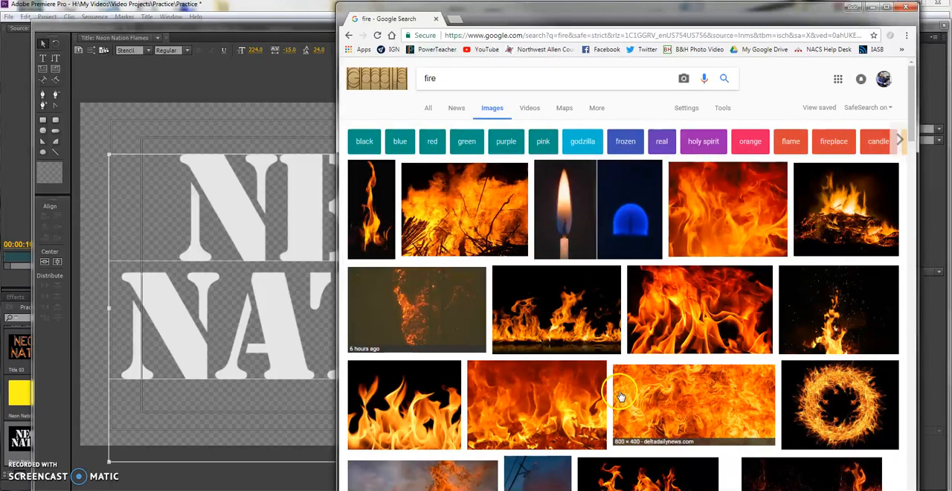
Save the picture of a row of flames on black to the Desktop as fire (1) and put the browser away.
{"action": "left_click", "coordinate": [542, 310]}
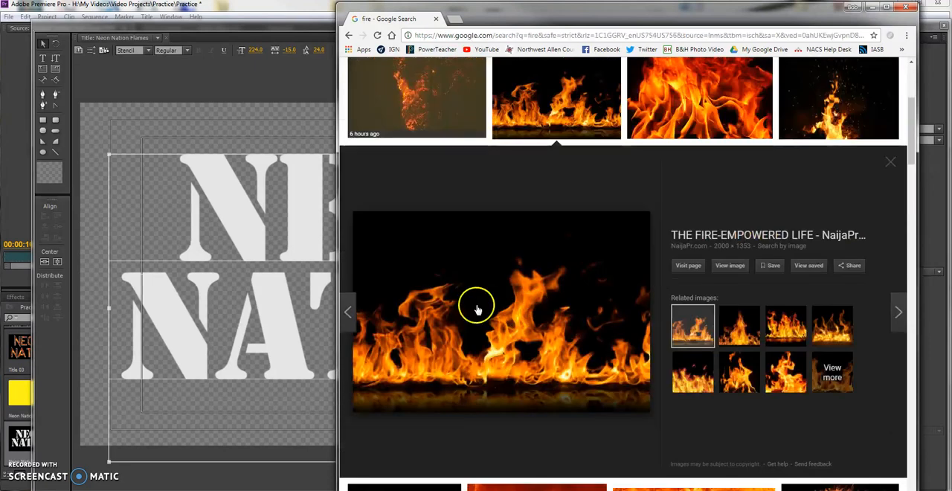
{"action": "right_click", "coordinate": [479, 280]}
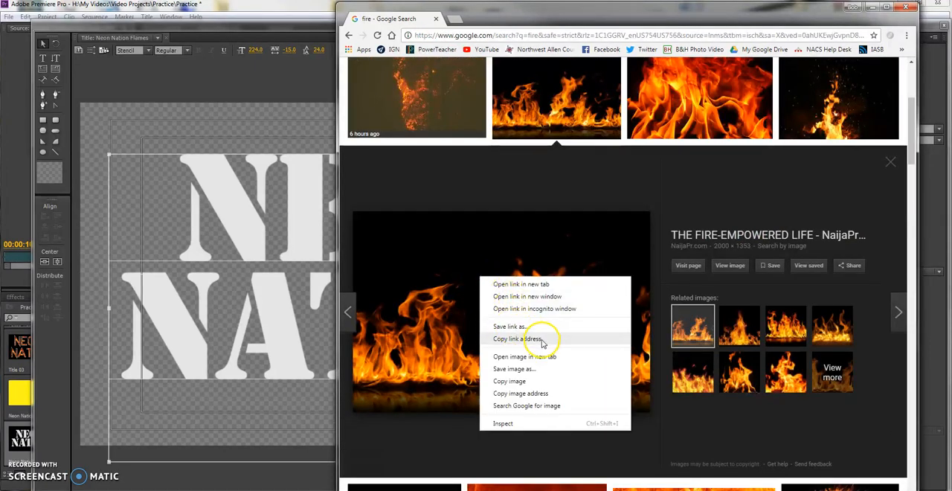
{"action": "left_click", "coordinate": [515, 369]}
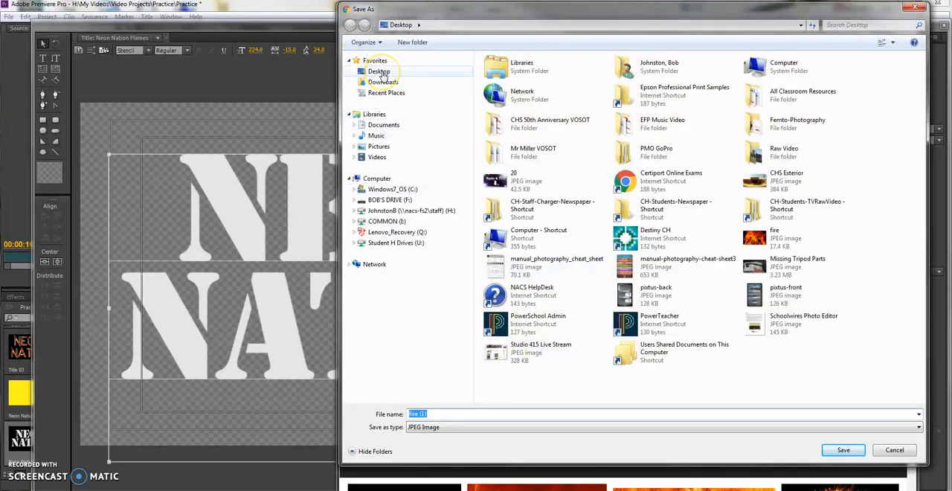
{"action": "left_click", "coordinate": [380, 71]}
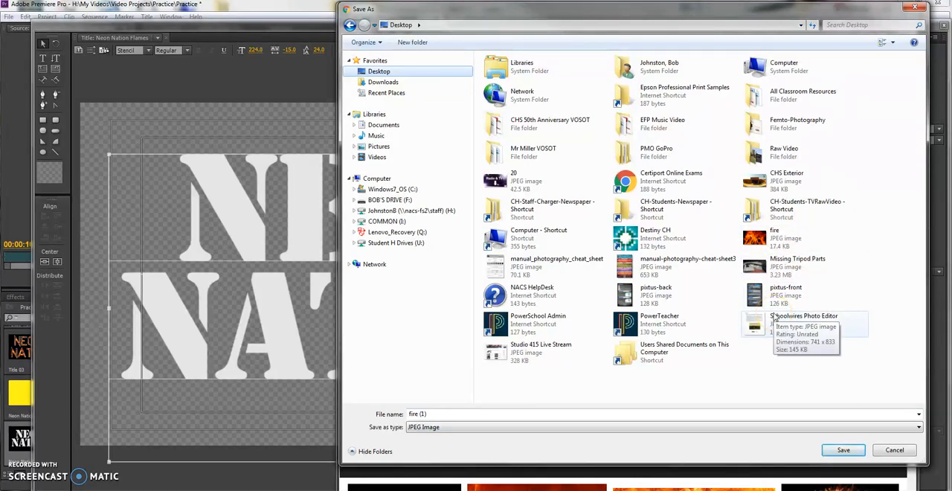
{"action": "left_click", "coordinate": [882, 452]}
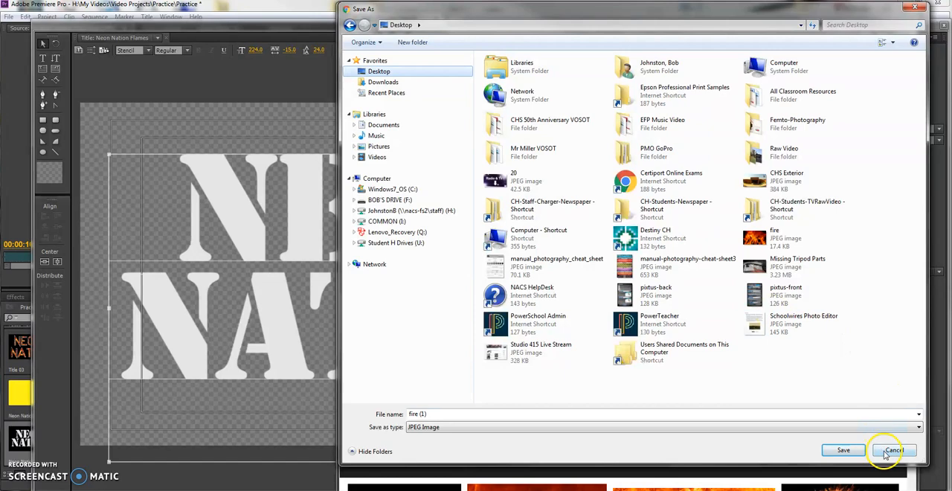
{"action": "left_click", "coordinate": [844, 450]}
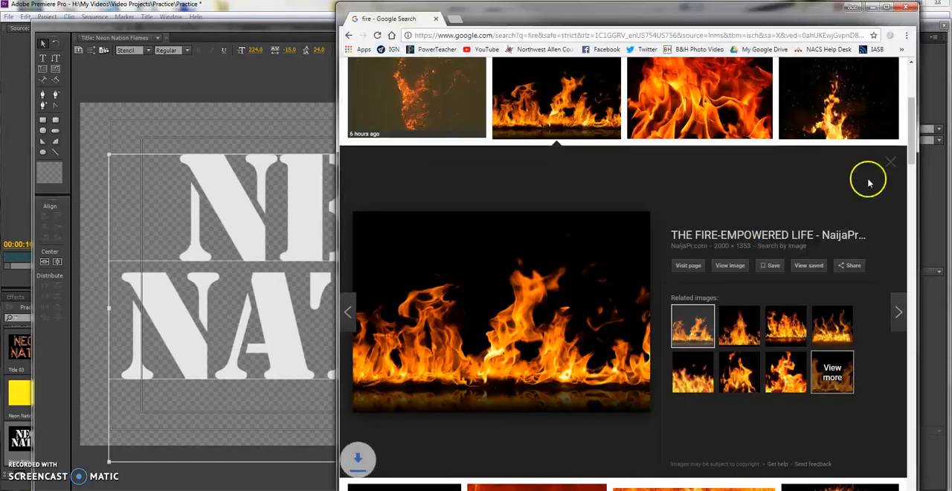
{"action": "left_click", "coordinate": [866, 7]}
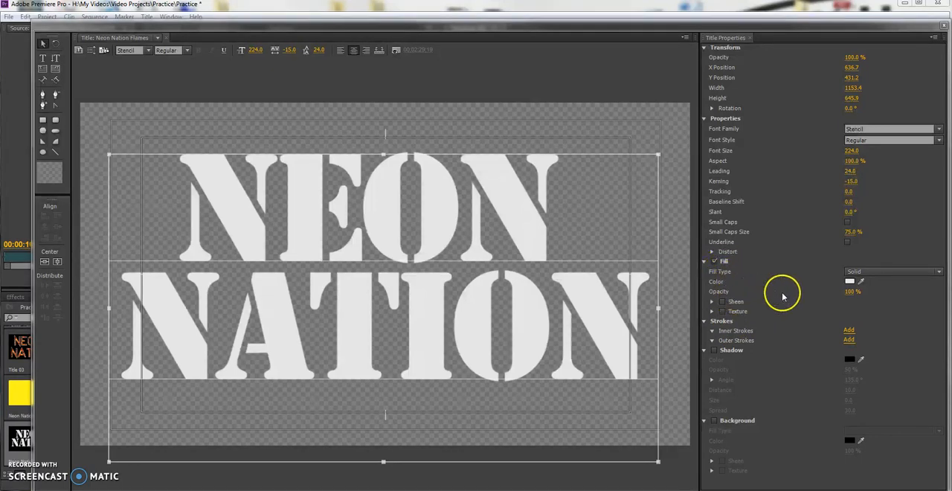
Enable a texture on the NEON NATION text's fill and load the fire JPEG from the Desktop into it.
{"action": "left_click_drag", "start_coordinate": [852, 293], "coordinate": [891, 294]}
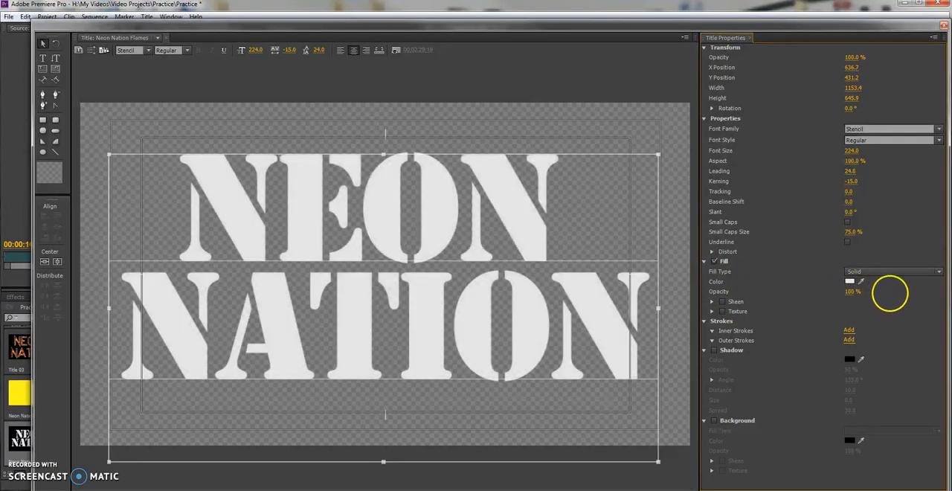
{"action": "left_click", "coordinate": [711, 312]}
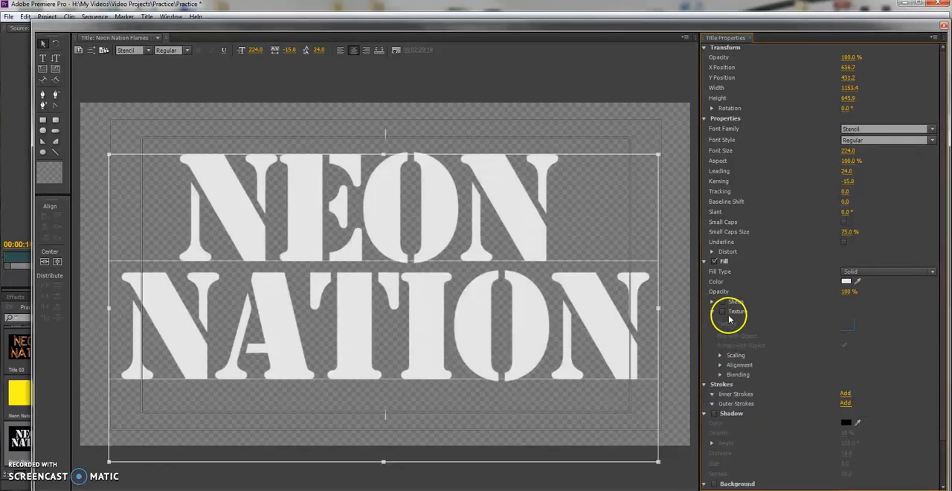
{"action": "left_click", "coordinate": [721, 312]}
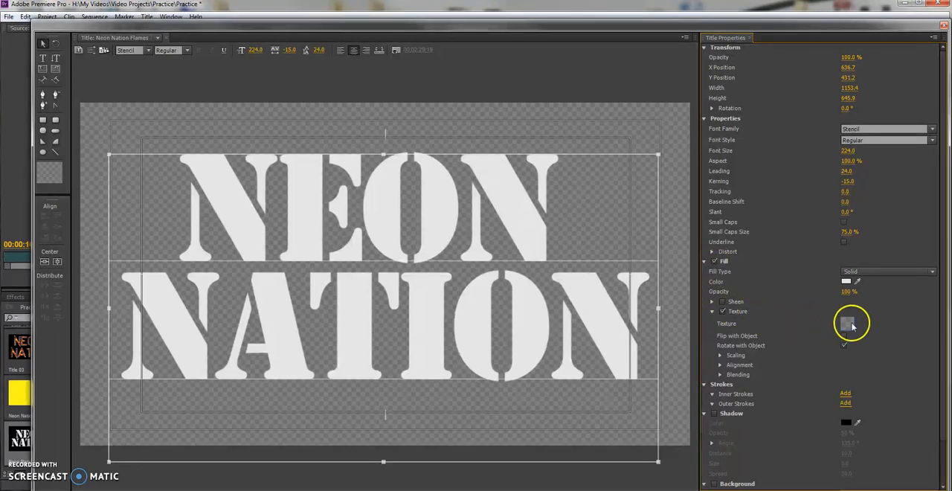
{"action": "left_click", "coordinate": [847, 325]}
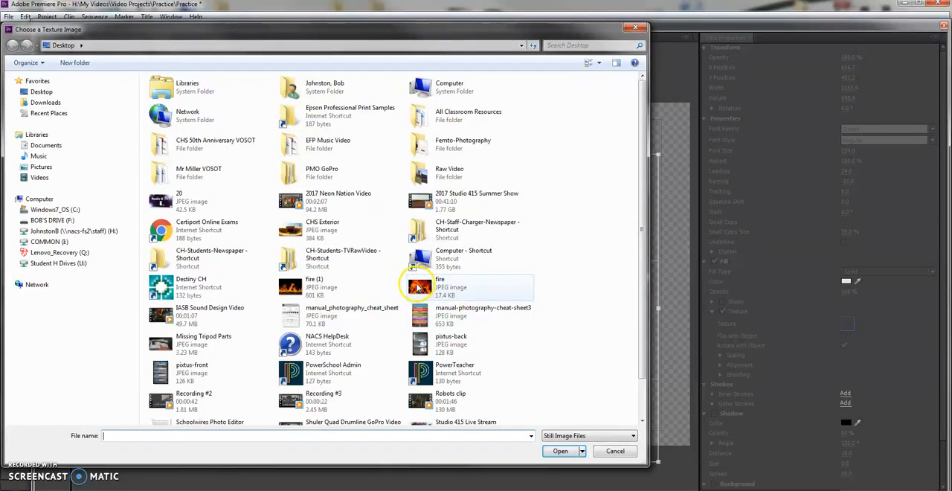
{"action": "left_click", "coordinate": [420, 287]}
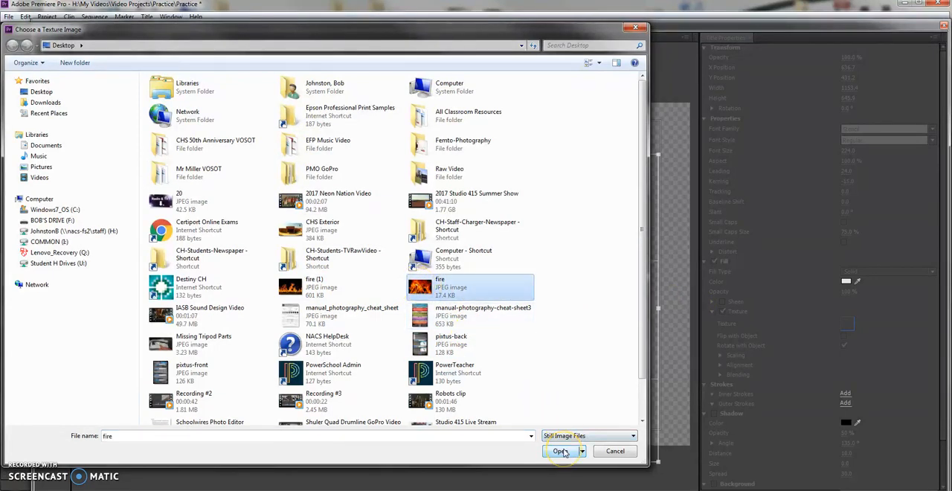
{"action": "left_click", "coordinate": [561, 452]}
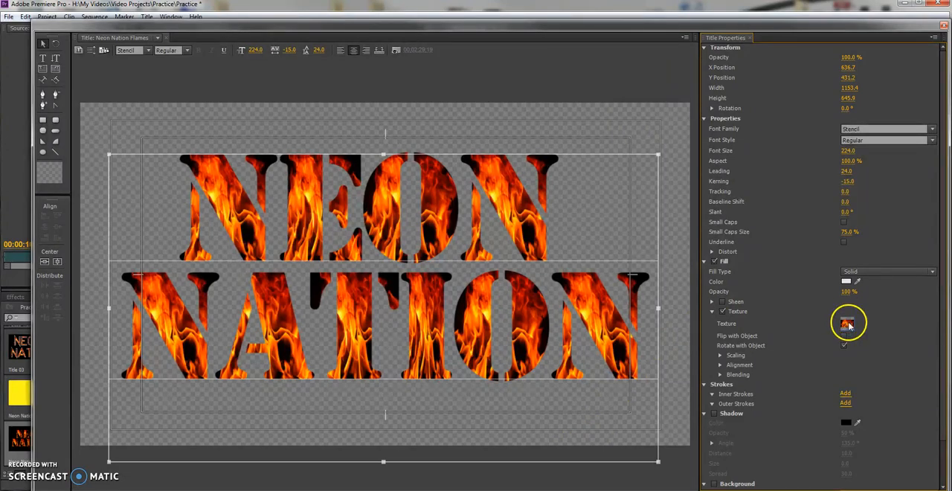
Try the fire (1) image as the text's fill texture and switch back to the fire image.
{"action": "left_click", "coordinate": [847, 325]}
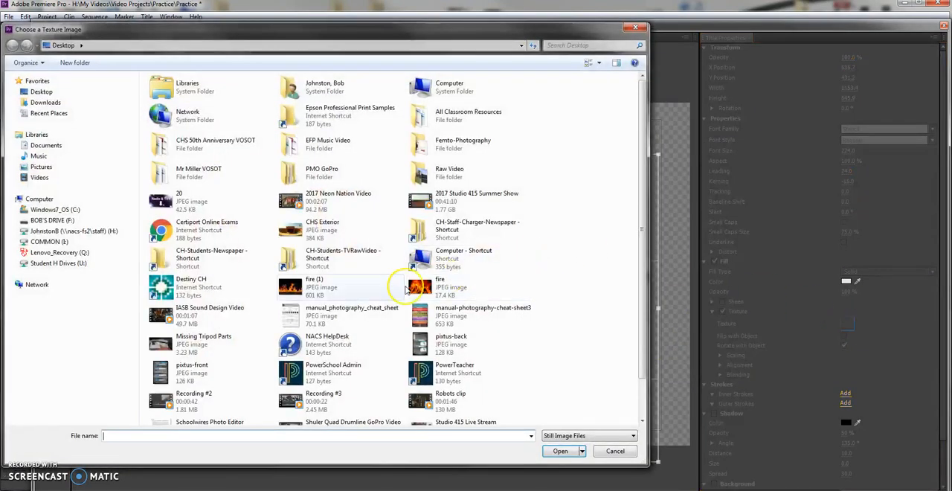
{"action": "left_click", "coordinate": [296, 293]}
{"action": "left_click", "coordinate": [562, 451]}
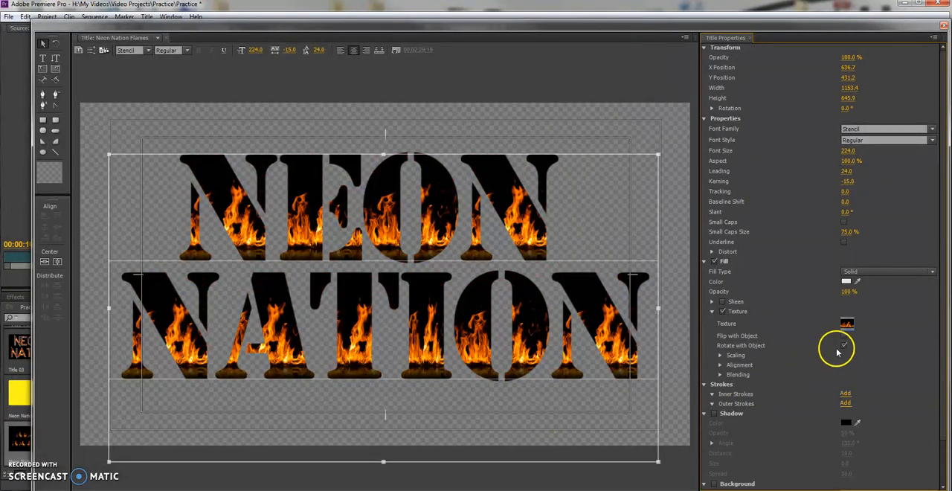
{"action": "left_click", "coordinate": [848, 324]}
{"action": "left_click", "coordinate": [420, 288]}
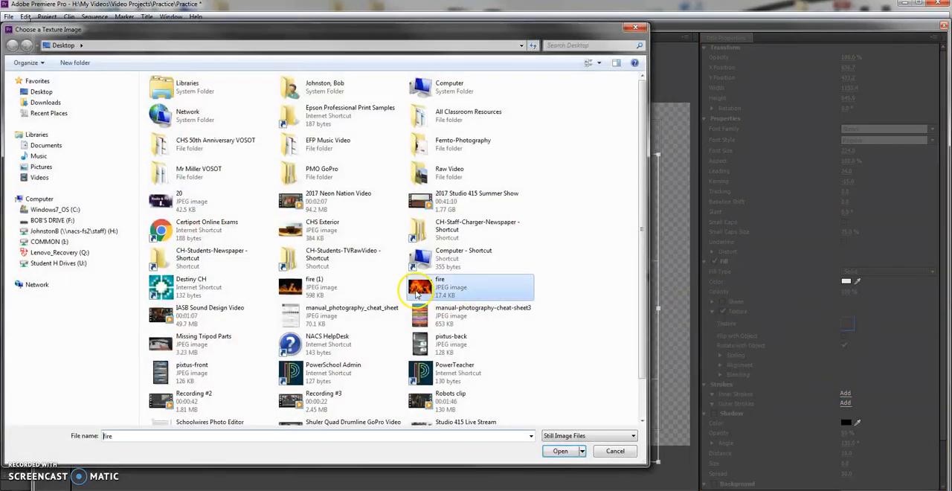
{"action": "left_click", "coordinate": [560, 451]}
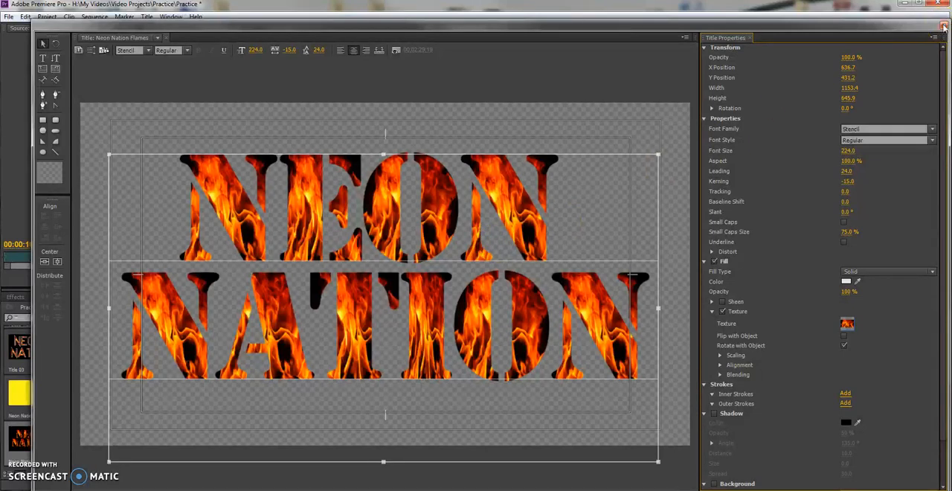
Close the title editor and move the sequence playhead to 00;01;19;14, over the canned food clip.
{"action": "left_click", "coordinate": [943, 26]}
{"action": "left_click", "coordinate": [531, 319]}
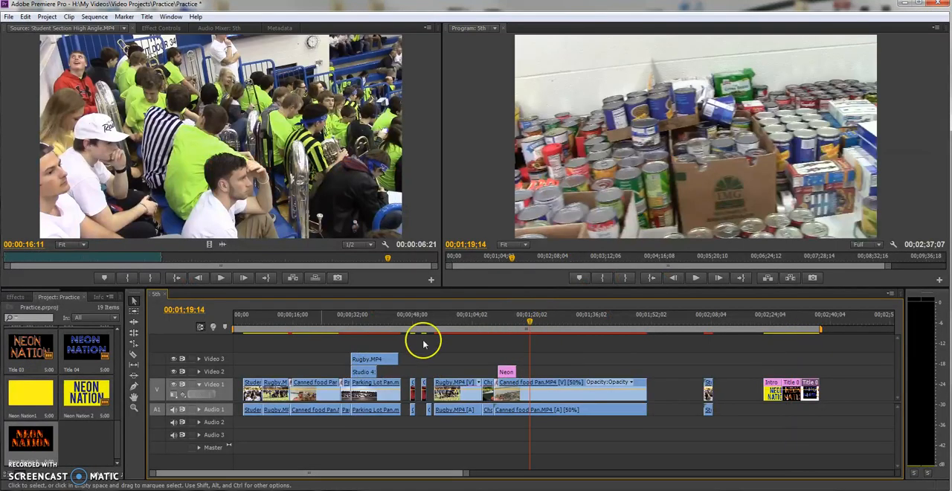
Place the flame-textured NEON NATION title on Video 2 over the canned food clip at 00;01;19;14 and play that section.
{"action": "left_click_drag", "start_coordinate": [30, 436], "coordinate": [531, 366]}
{"action": "left_click", "coordinate": [542, 320]}
{"action": "left_click_drag", "start_coordinate": [543, 321], "coordinate": [533, 320]}
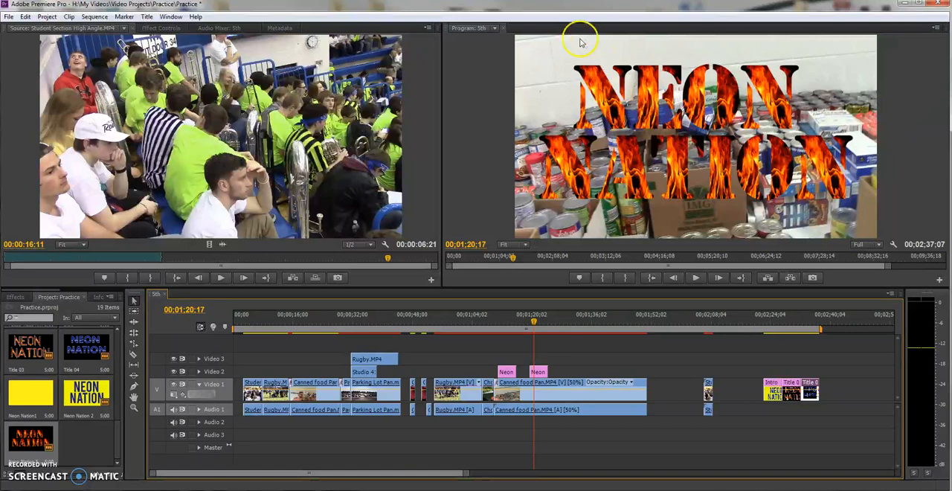
{"action": "left_click", "coordinate": [509, 321]}
{"action": "left_click", "coordinate": [529, 320]}
{"action": "key", "text": "space"}
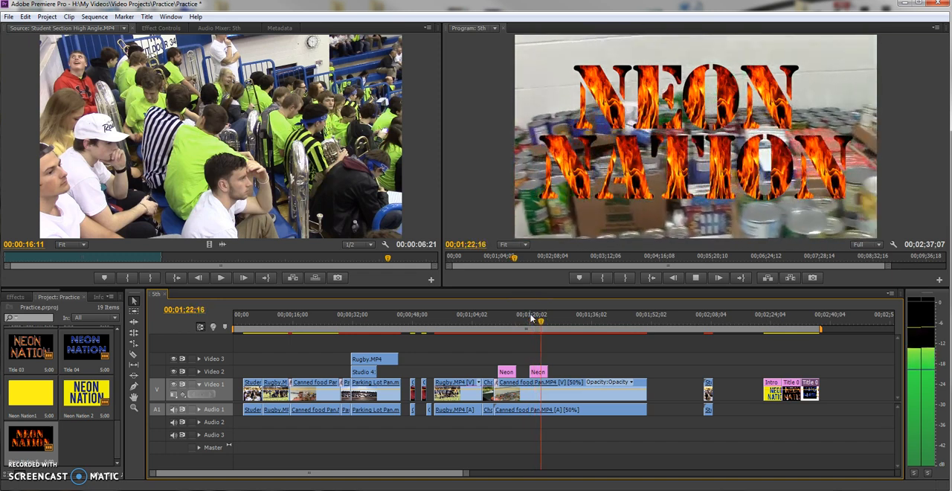
{"action": "key", "text": "space"}
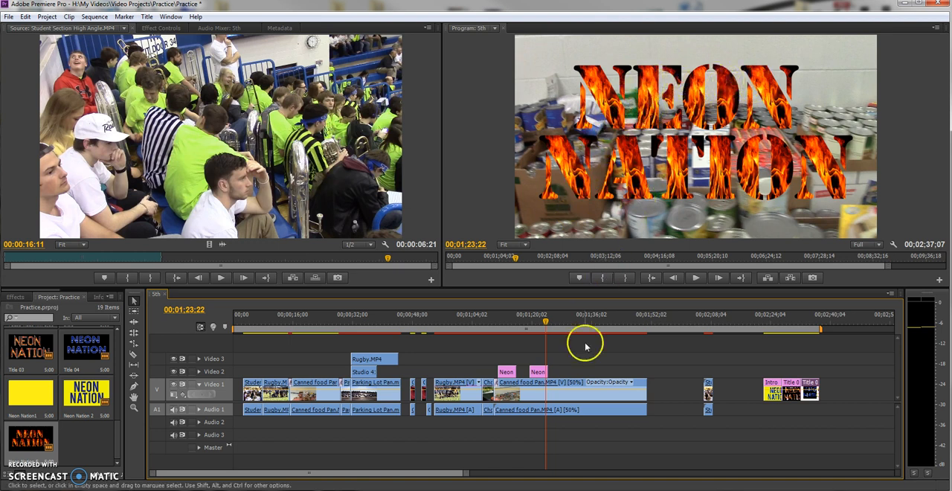
Reopen the flame title, add a white (FFFFFF) inner stroke to its text, and close the title editor.
{"action": "double_click", "coordinate": [538, 373]}
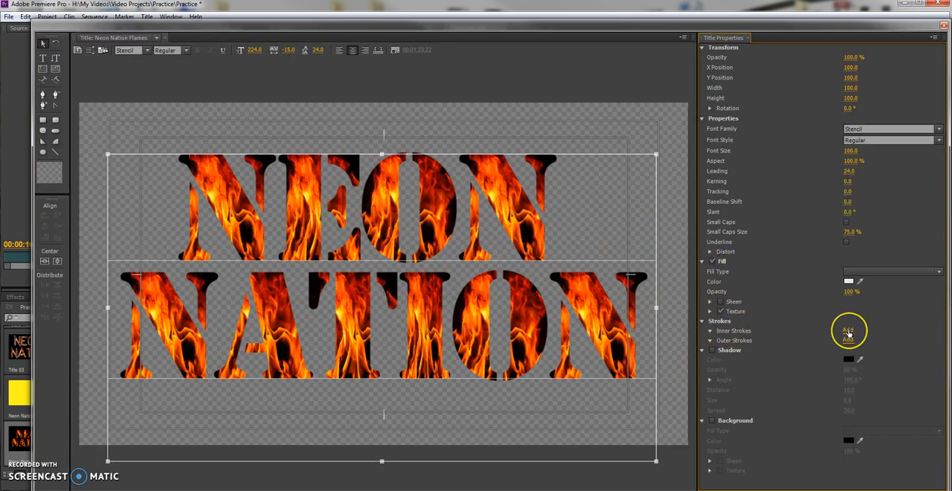
{"action": "left_click", "coordinate": [848, 330]}
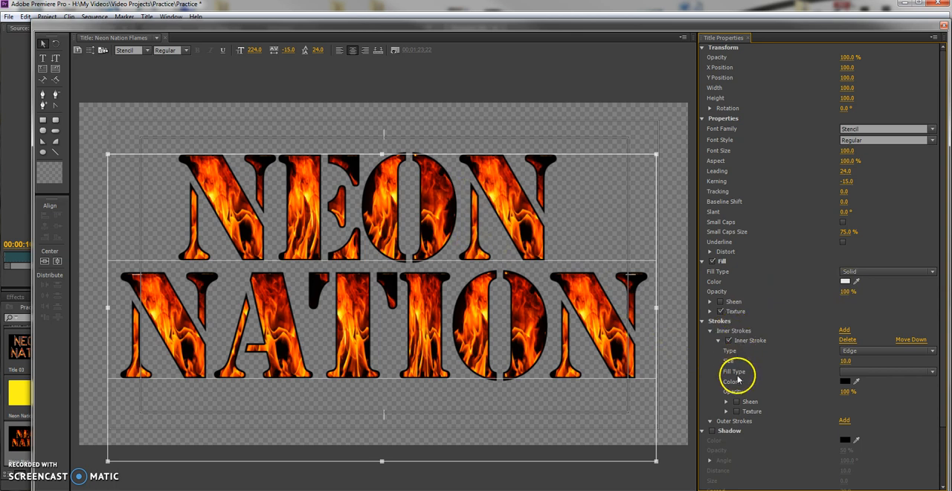
{"action": "left_click", "coordinate": [844, 381]}
{"action": "left_click", "coordinate": [364, 328]}
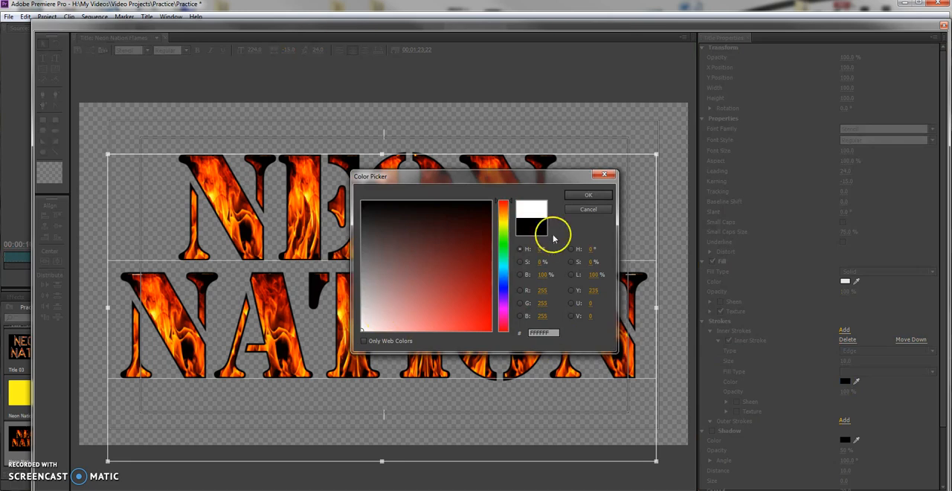
{"action": "left_click", "coordinate": [586, 194]}
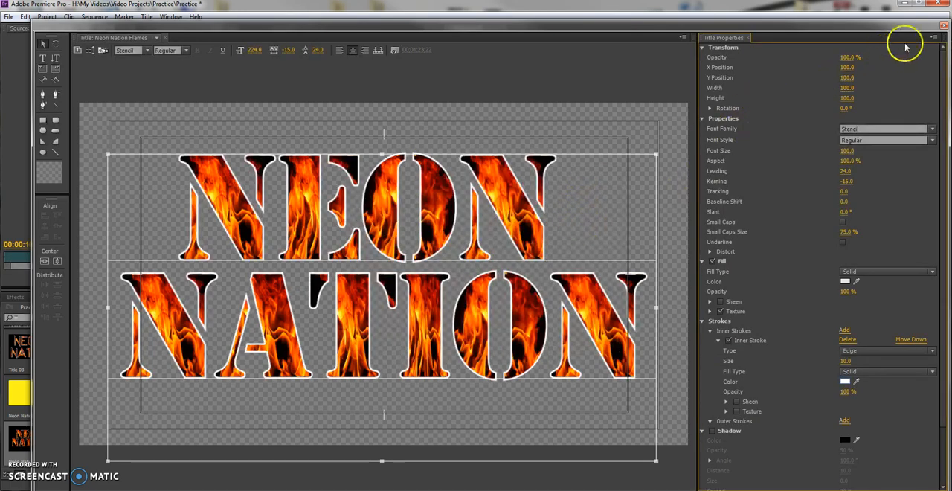
{"action": "left_click", "coordinate": [943, 28]}
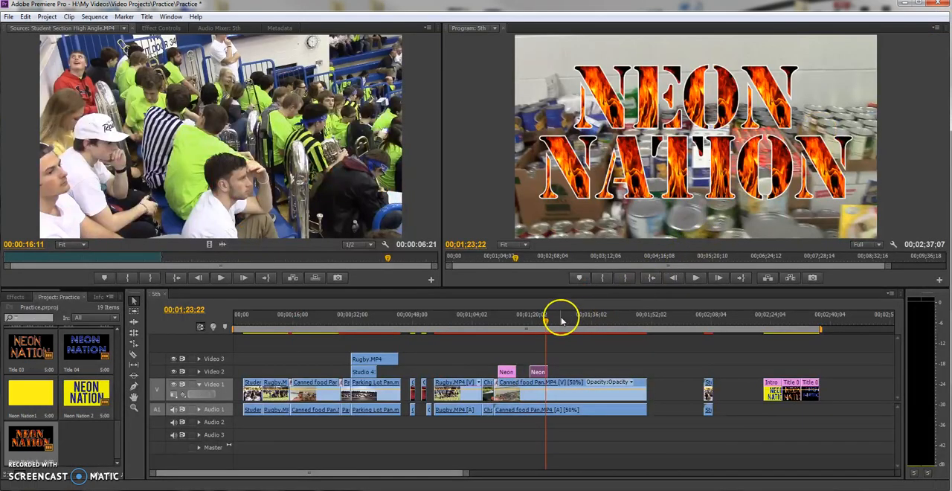
Play the sequence under the flame title to check how the white-outlined text looks over the canned food clip.
{"action": "left_click_drag", "start_coordinate": [545, 322], "coordinate": [536, 322]}
{"action": "key", "text": "space"}
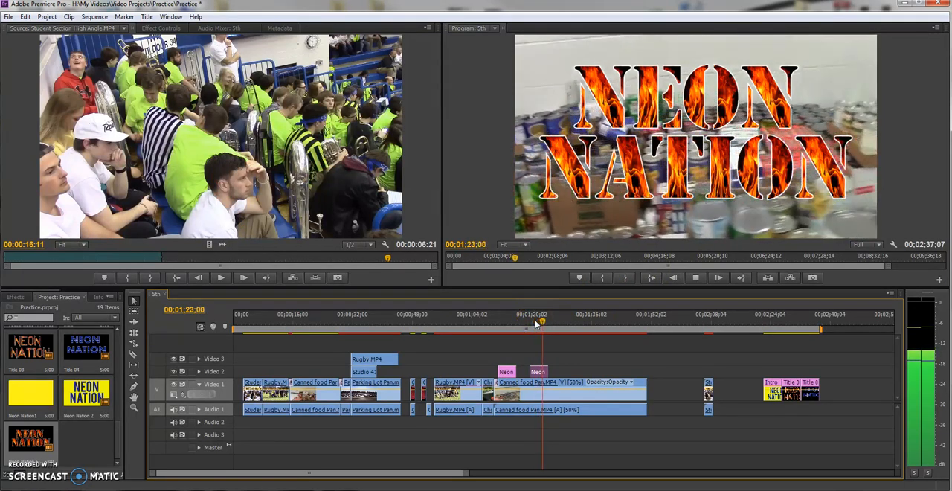
{"action": "key", "text": "space"}
Create a default still title named Neon Nation 3 with the sequence playhead at 00;02;34;25.
{"action": "left_click", "coordinate": [811, 321]}
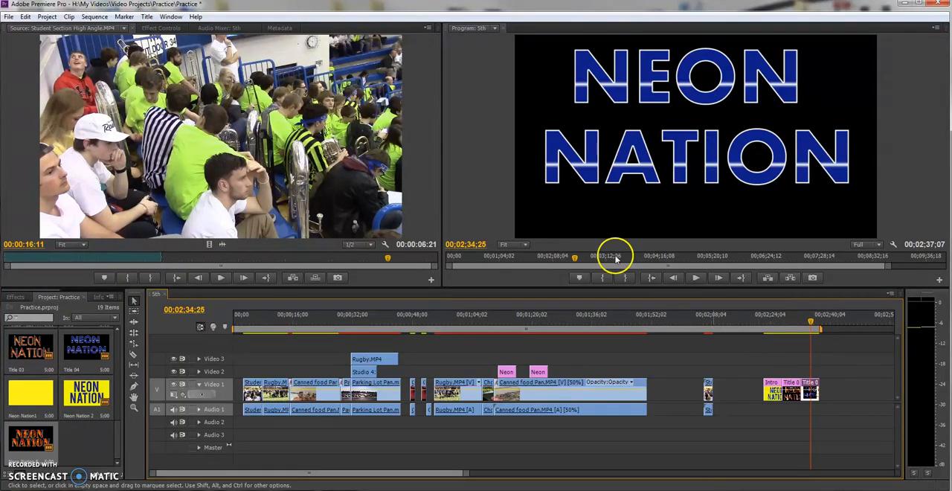
{"action": "left_click", "coordinate": [145, 16]}
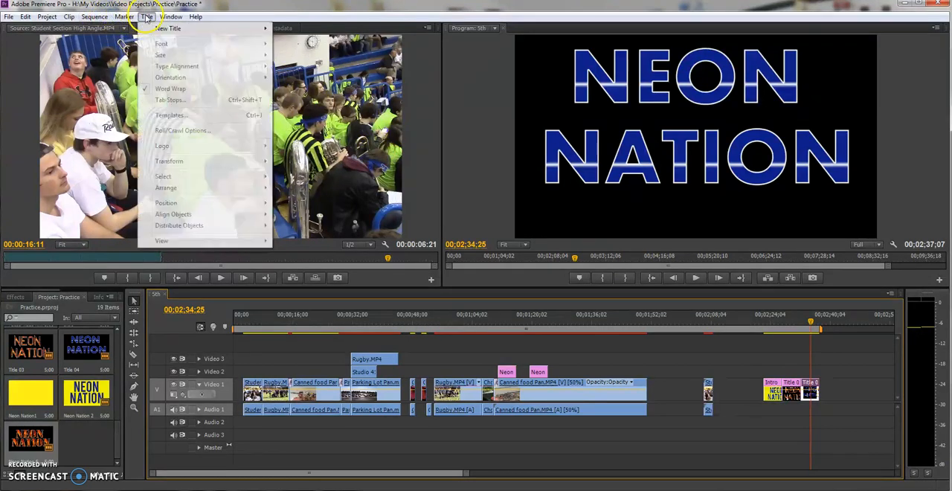
{"action": "mouse_move", "coordinate": [263, 28]}
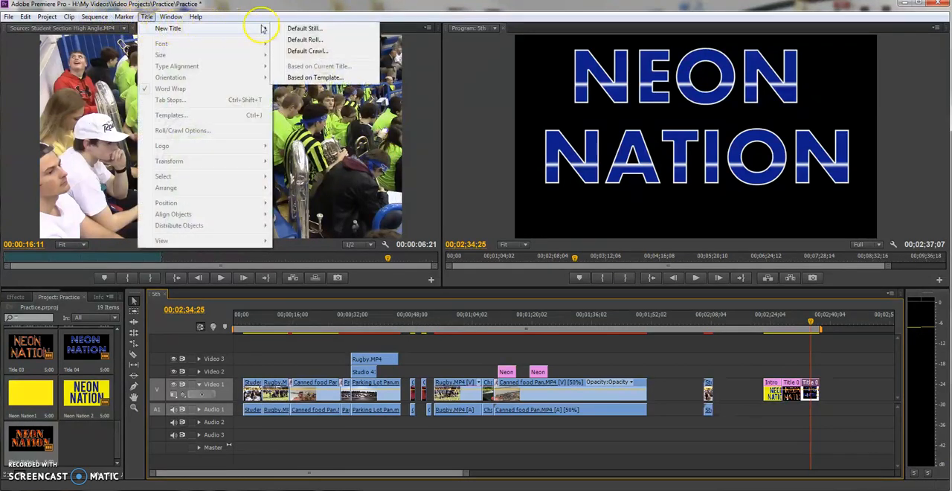
{"action": "left_click", "coordinate": [301, 29]}
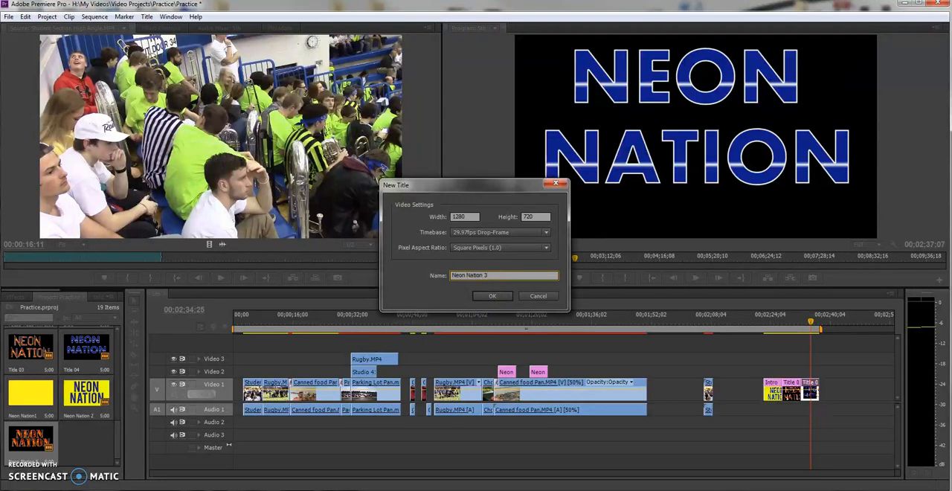
{"action": "left_click", "coordinate": [489, 296]}
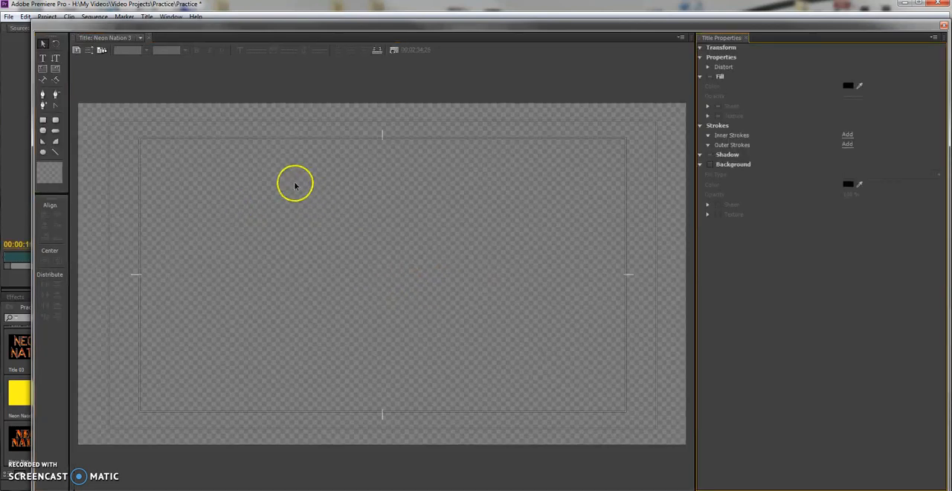
Draw a text box filling most of the title frame, about 1208 by 689, and set its font to NEUTRON.
{"action": "left_click", "coordinate": [42, 57]}
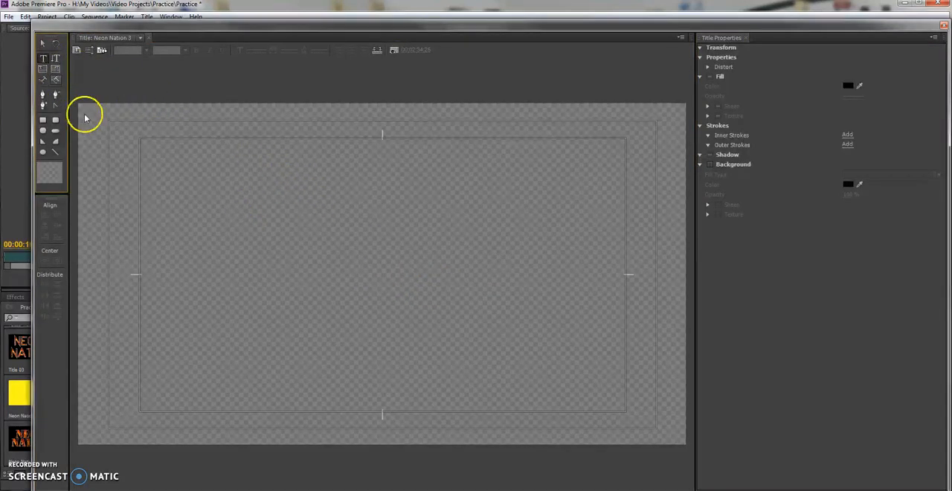
{"action": "left_click_drag", "start_coordinate": [94, 109], "coordinate": [666, 437]}
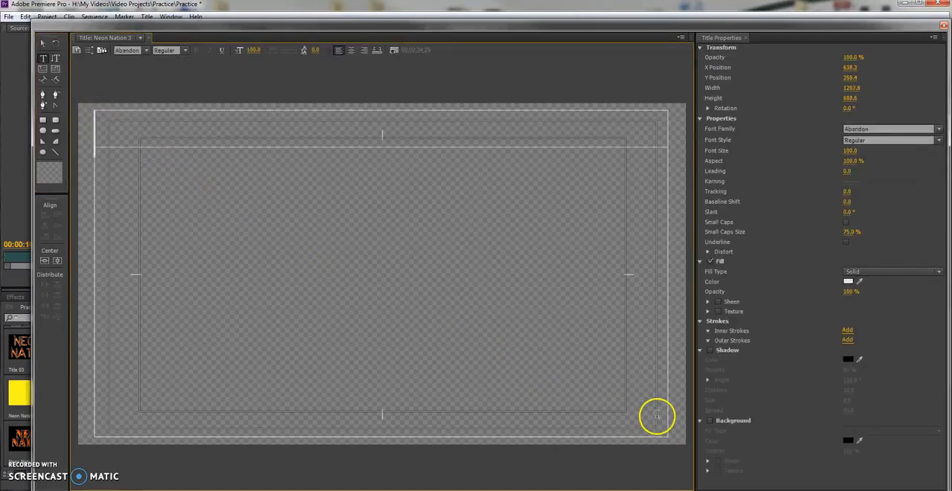
{"action": "left_click", "coordinate": [146, 50]}
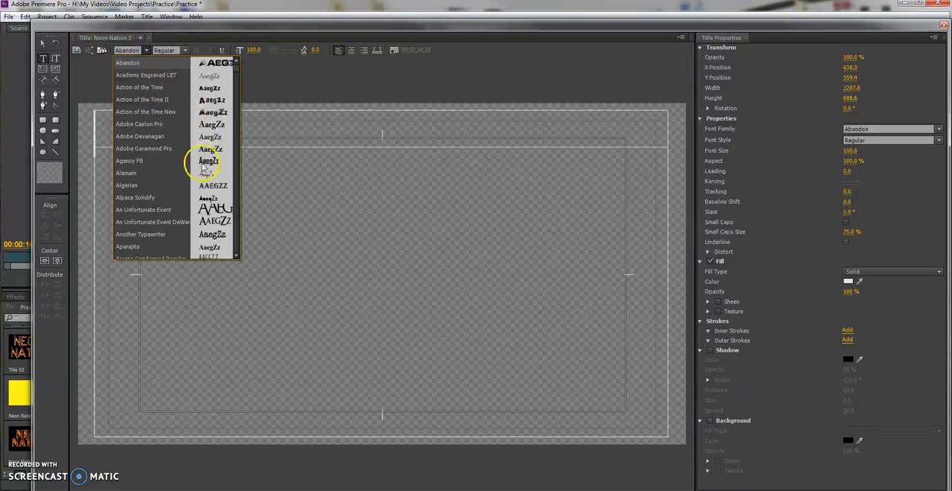
{"action": "left_click_drag", "start_coordinate": [235, 71], "coordinate": [237, 118]}
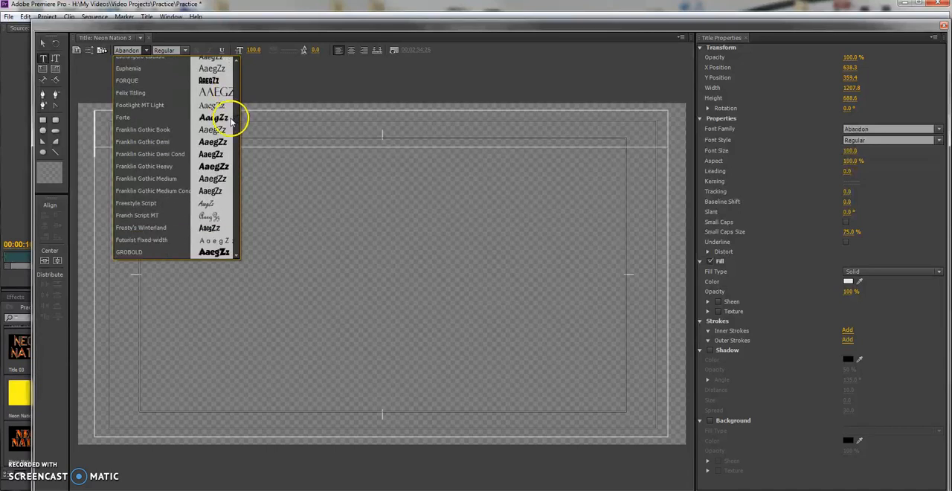
{"action": "left_click", "coordinate": [149, 84]}
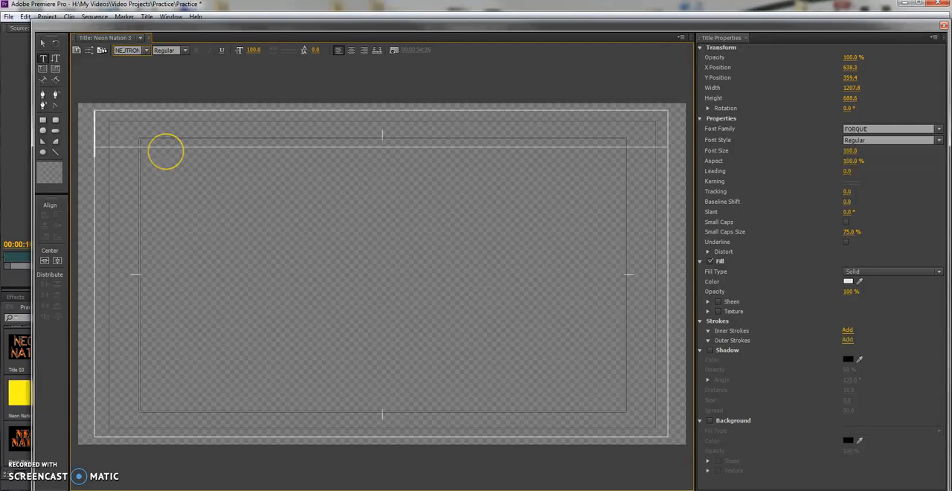
{"action": "left_click", "coordinate": [153, 145]}
Enter NEON NATION in the text box, with each word on its own line.
{"action": "type", "text": "N"}
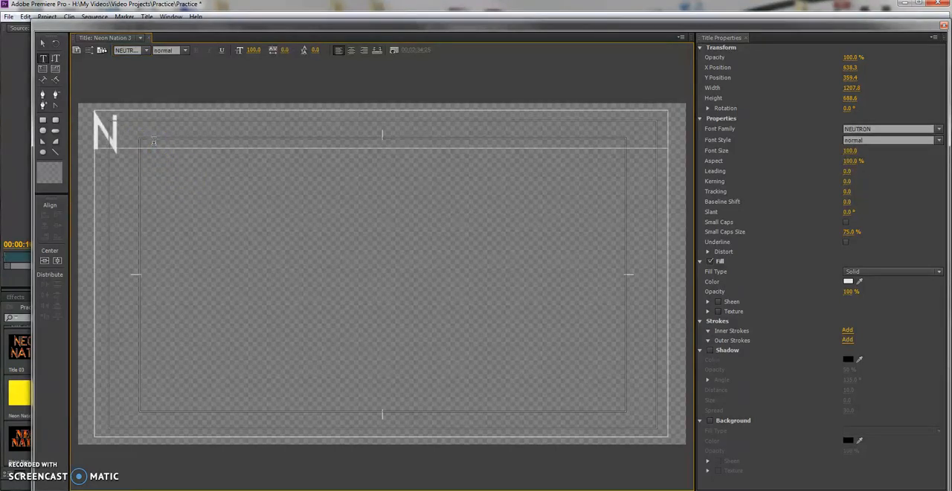
{"action": "type", "text": "EON NATI"}
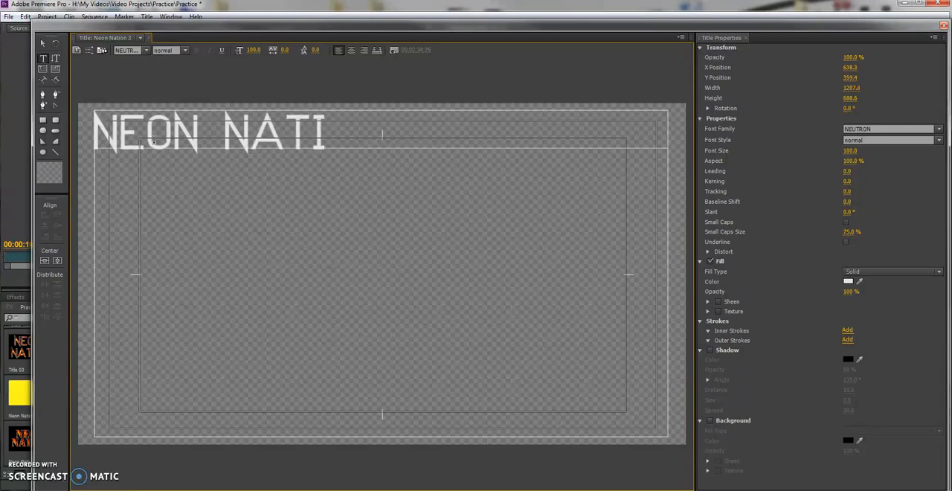
{"action": "type", "text": "ON"}
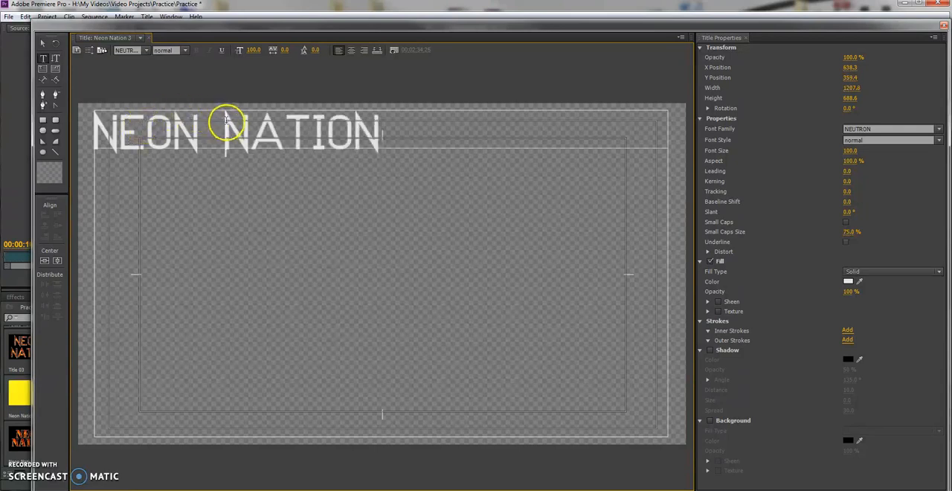
{"action": "left_click", "coordinate": [220, 119]}
{"action": "key", "text": "Return"}
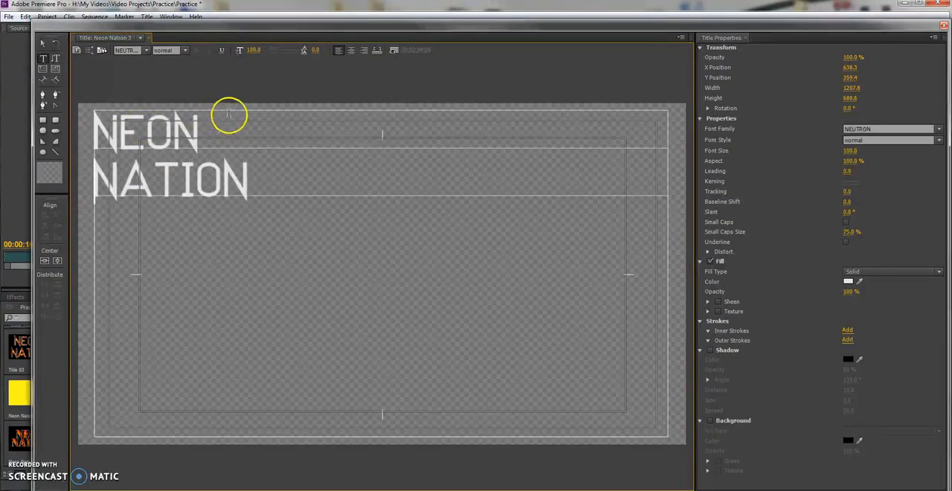
Centre-align the NEON NATION text at font size 318 and move its box to about X 688.9, Y 397.1.
{"action": "left_click", "coordinate": [349, 52]}
{"action": "left_click_drag", "start_coordinate": [255, 51], "coordinate": [365, 57]}
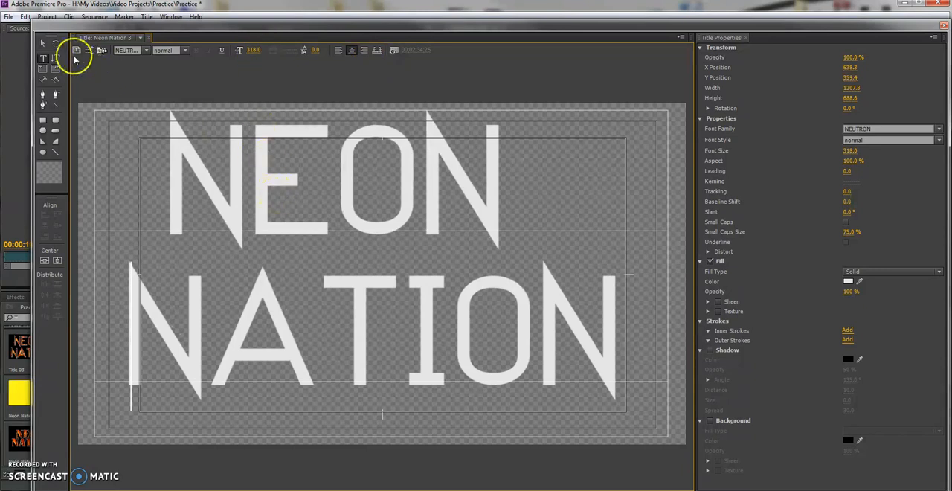
{"action": "left_click", "coordinate": [42, 43]}
{"action": "left_click_drag", "start_coordinate": [283, 221], "coordinate": [307, 246]}
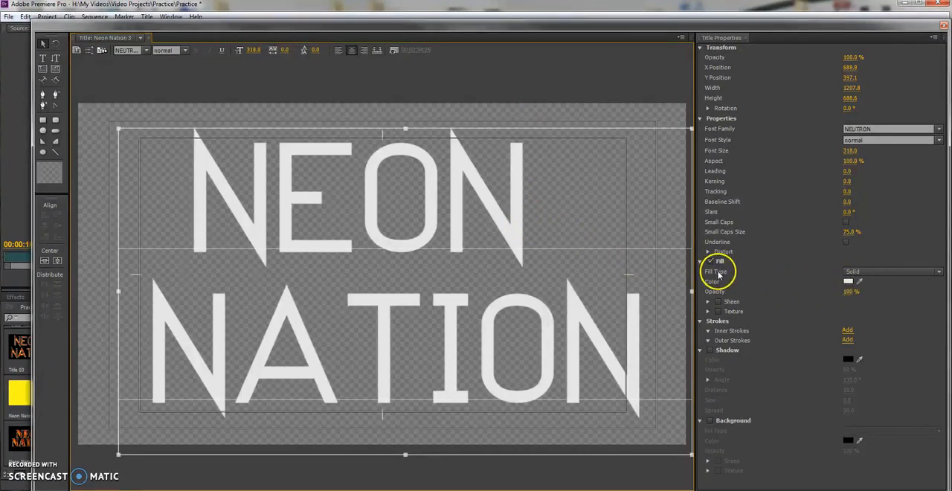
Set the NEON NATION text's fill colour to a deep blue with a hue of about 227°.
{"action": "left_click", "coordinate": [848, 281]}
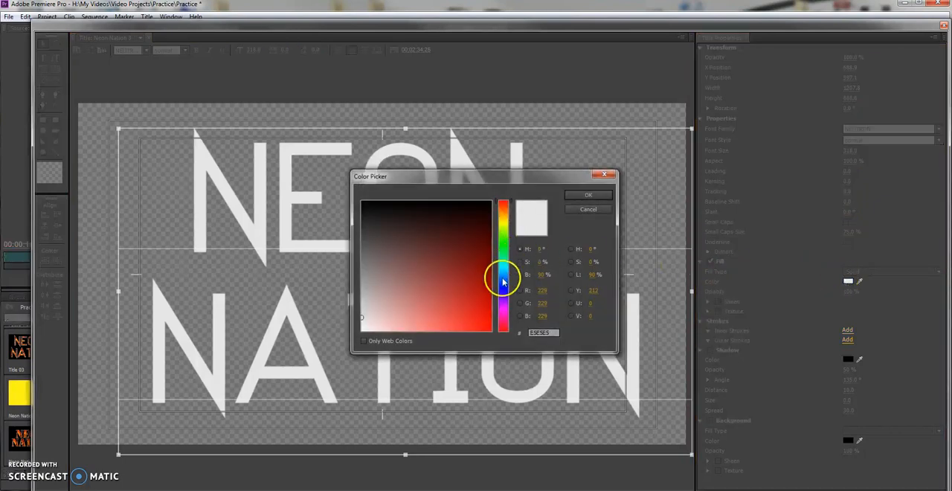
{"action": "left_click", "coordinate": [505, 279]}
{"action": "left_click_drag", "start_coordinate": [476, 270], "coordinate": [479, 296]}
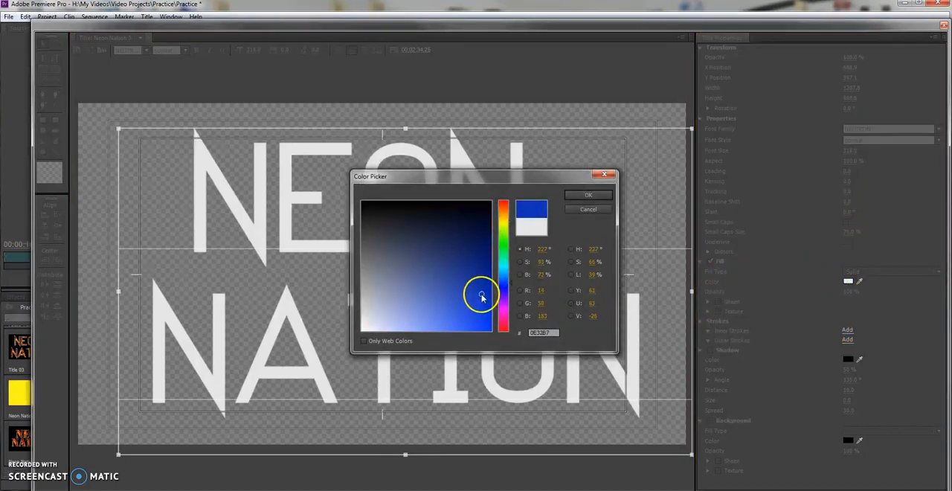
{"action": "left_click", "coordinate": [588, 196]}
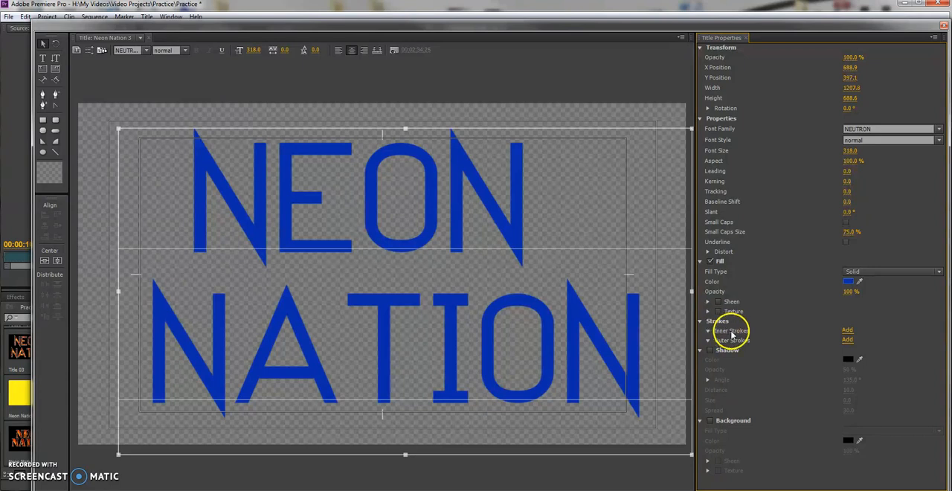
Add an inner stroke to the blue NEON NATION text and colour it near-white, FFF9F9.
{"action": "left_click", "coordinate": [848, 330]}
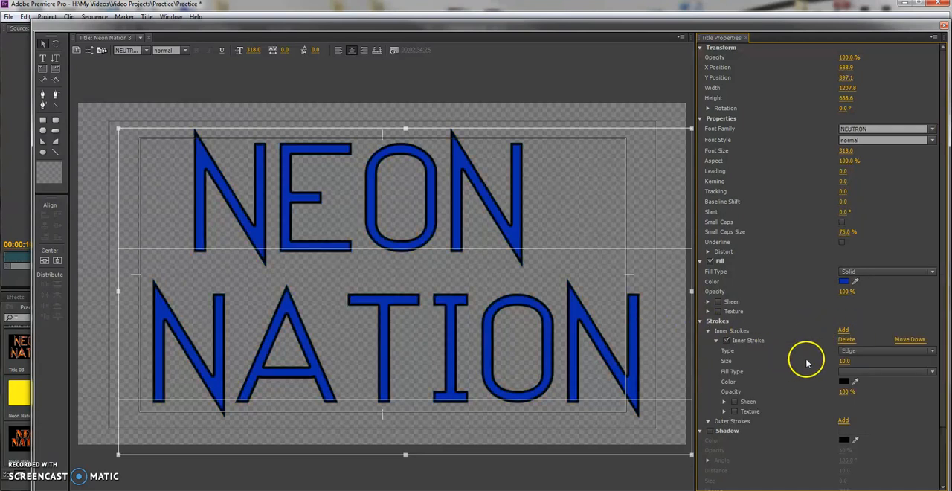
{"action": "left_click", "coordinate": [844, 381]}
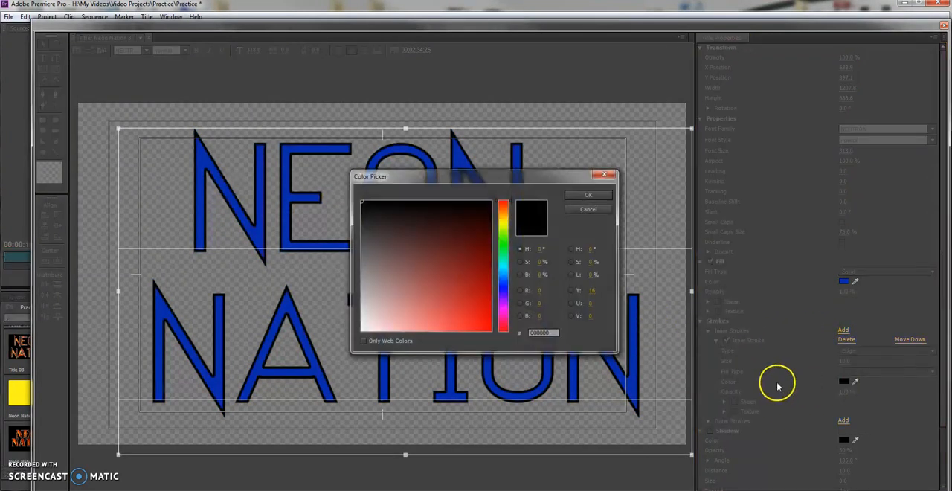
{"action": "left_click", "coordinate": [364, 328]}
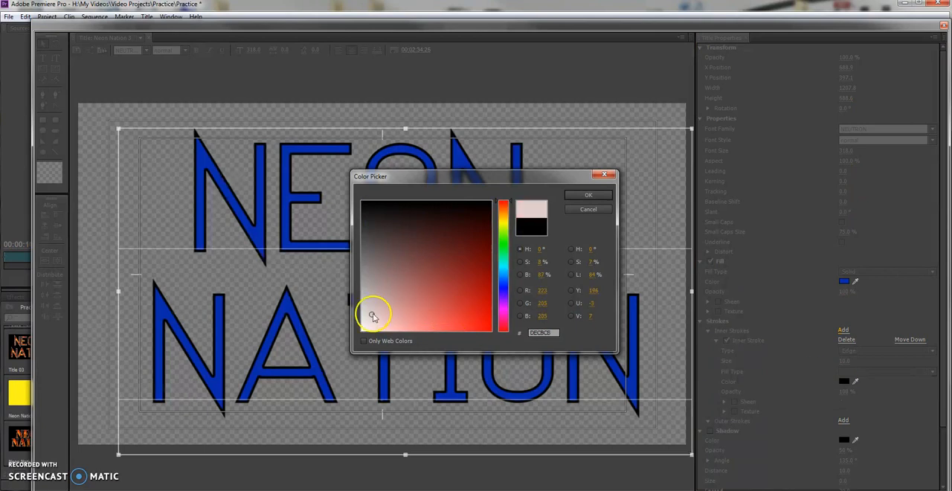
{"action": "left_click", "coordinate": [575, 195]}
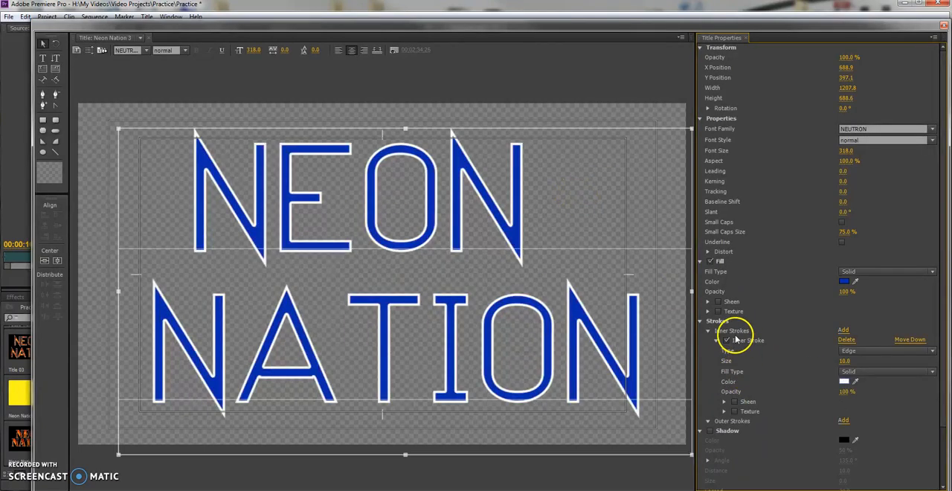
Add an outer edge stroke to the NEON NATION text and leave it enabled at size 10 in black.
{"action": "left_click", "coordinate": [700, 322]}
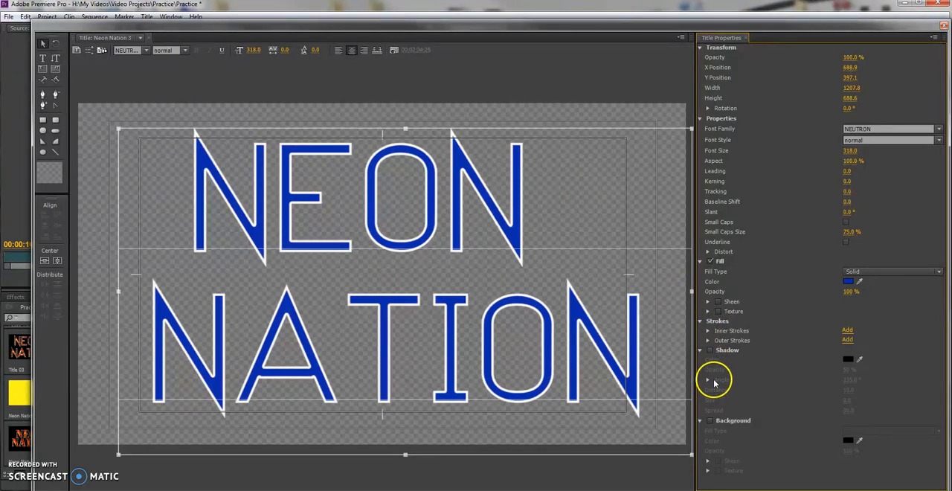
{"action": "left_click", "coordinate": [847, 341]}
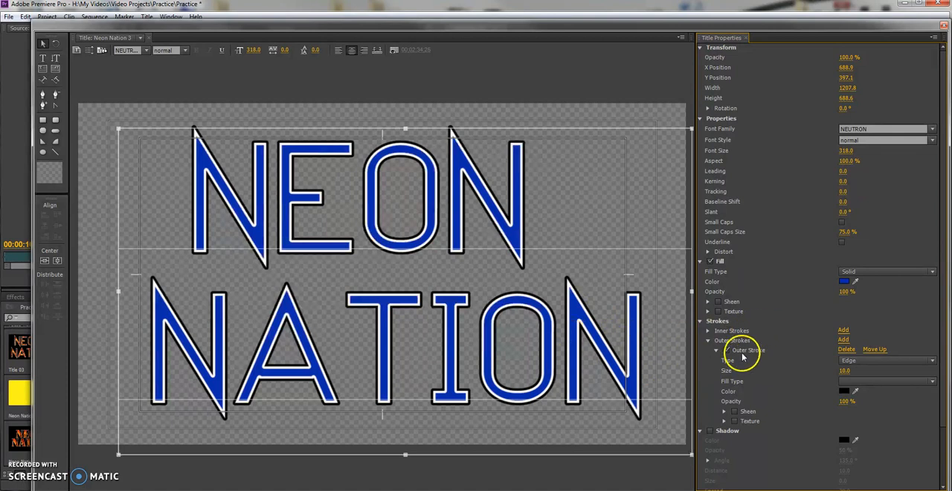
{"action": "left_click", "coordinate": [727, 351]}
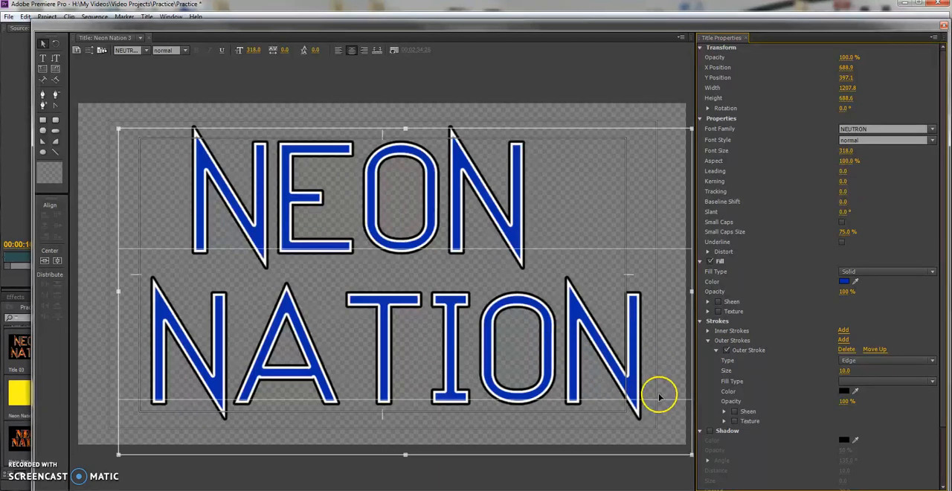
Add a white sheen to the NEON NATION text's blue fill, with size 39 and an angle of 25°.
{"action": "left_click", "coordinate": [700, 321]}
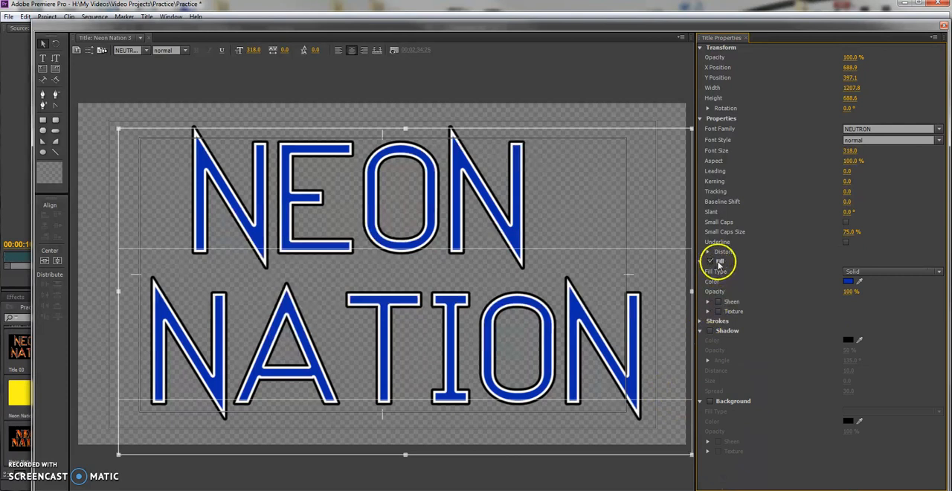
{"action": "left_click", "coordinate": [718, 302]}
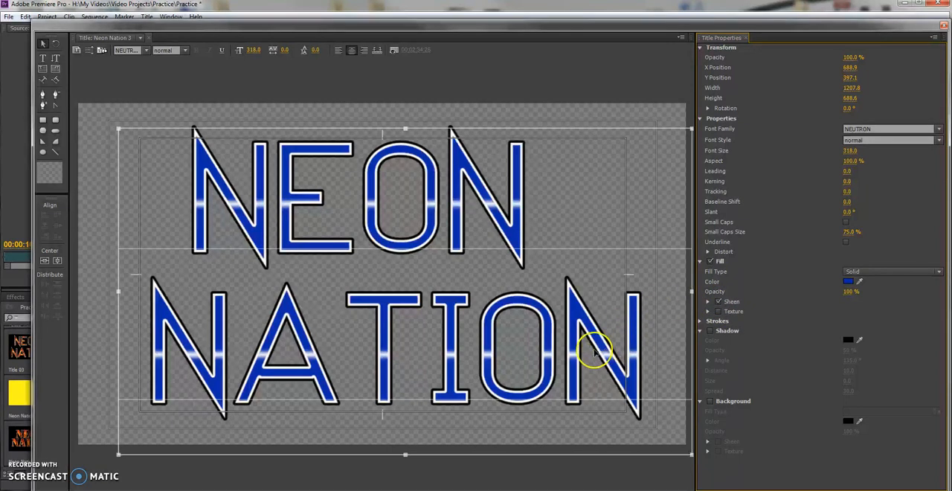
{"action": "left_click", "coordinate": [707, 302]}
{"action": "left_click", "coordinate": [844, 332]}
{"action": "left_click_drag", "start_coordinate": [844, 333], "coordinate": [864, 342]}
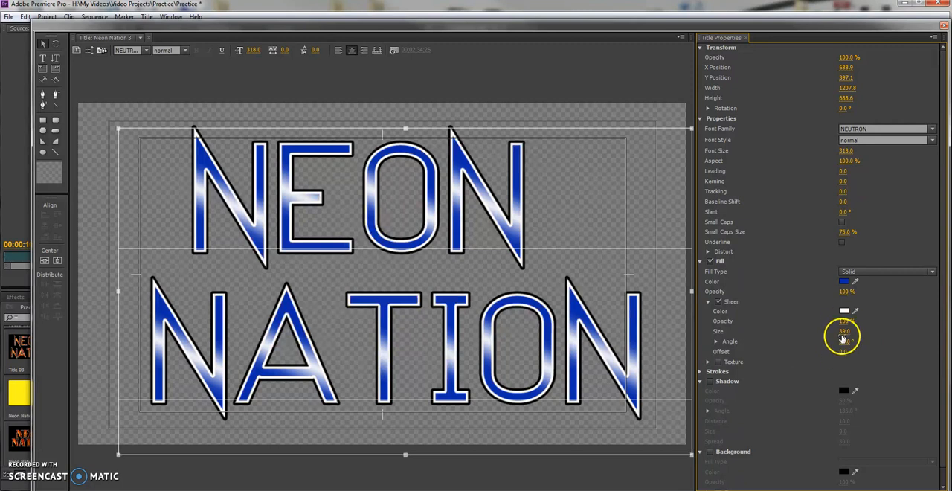
Add a black drop shadow to the NEON NATION text with distance 45 and size 4, and close the title editor.
{"action": "left_click", "coordinate": [710, 382]}
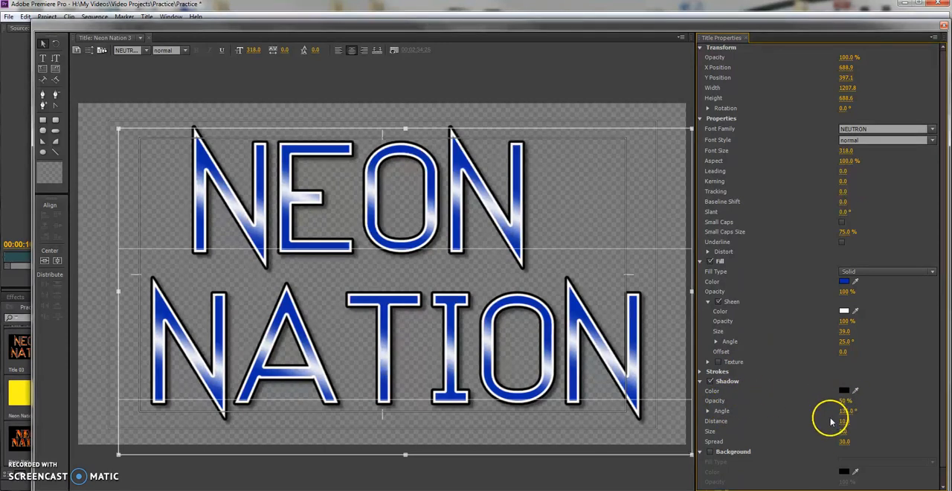
{"action": "left_click_drag", "start_coordinate": [838, 431], "coordinate": [872, 421]}
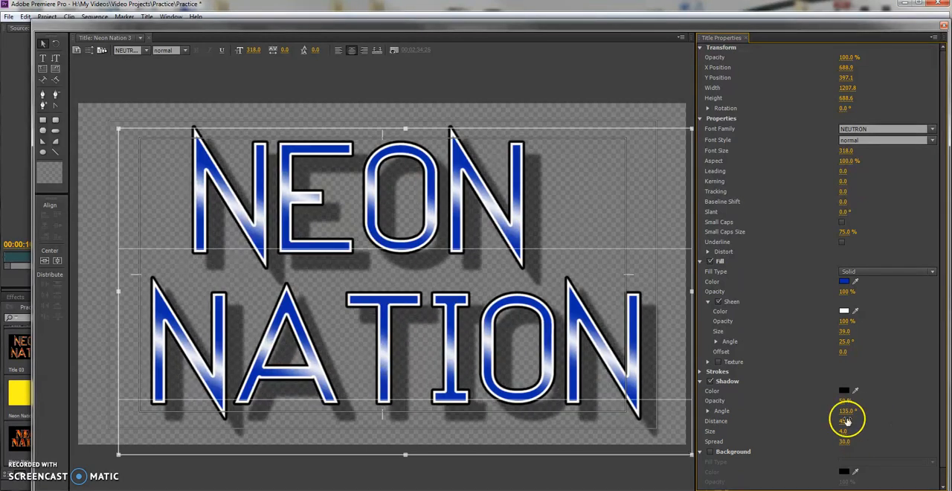
{"action": "left_click", "coordinate": [943, 26]}
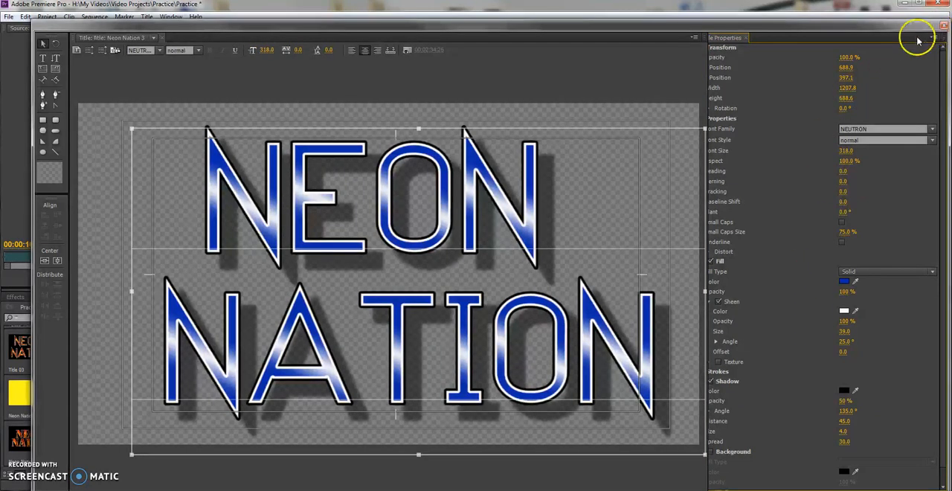
Place the Neon Nation 3 title on Video 2 over the canned food clip, after the other two titles, and preview the titles over the footage.
{"action": "left_click_drag", "start_coordinate": [88, 437], "coordinate": [563, 374]}
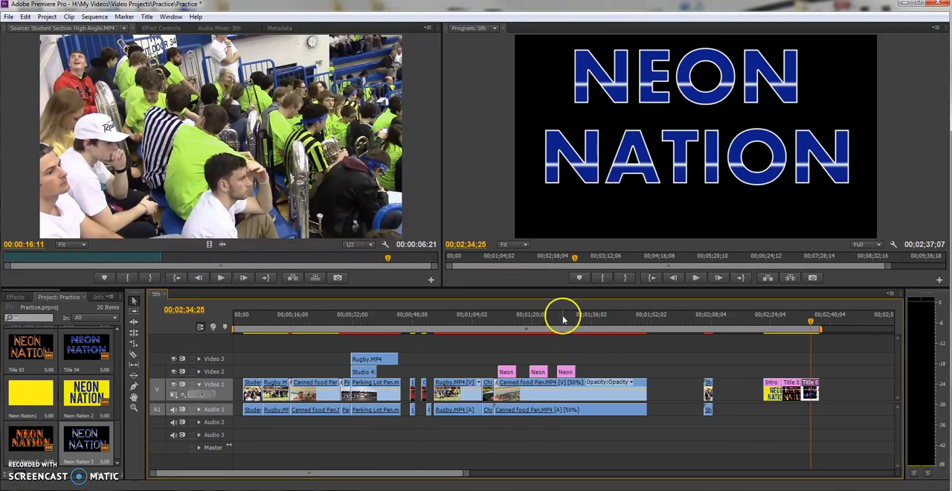
{"action": "left_click", "coordinate": [563, 318]}
{"action": "key", "text": "space"}
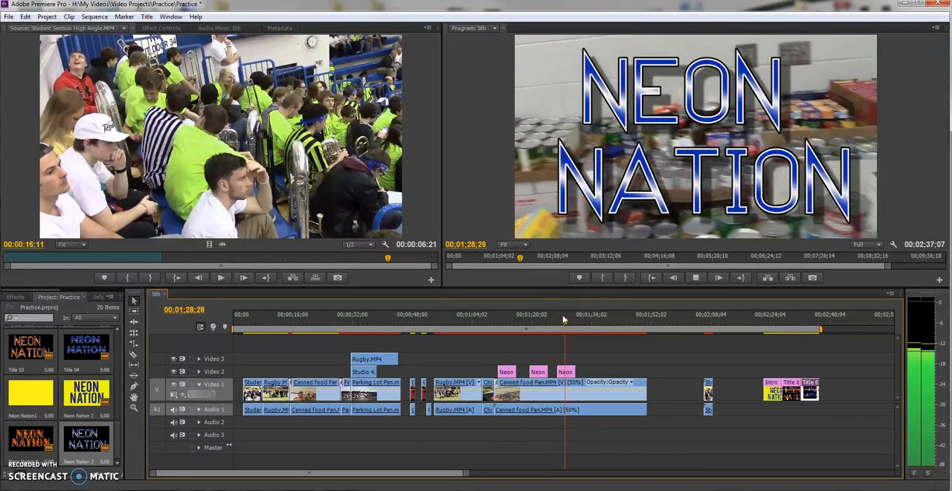
{"action": "key", "text": "space"}
{"action": "left_click", "coordinate": [498, 318]}
{"action": "key", "text": "space"}
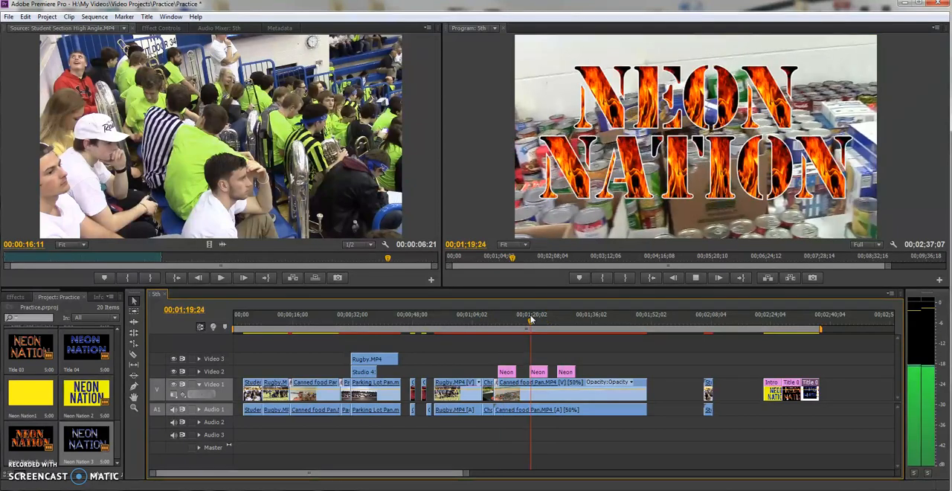
{"action": "left_click", "coordinate": [560, 319]}
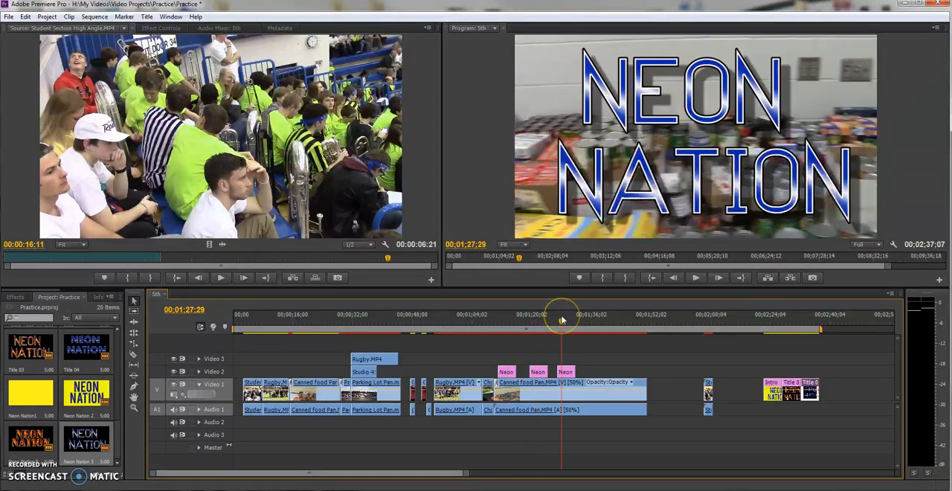
{"action": "key", "text": "space"}
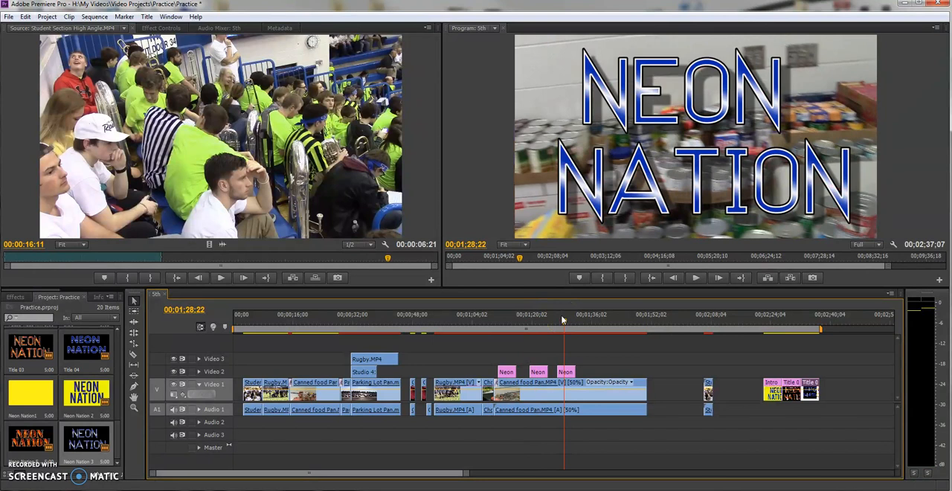